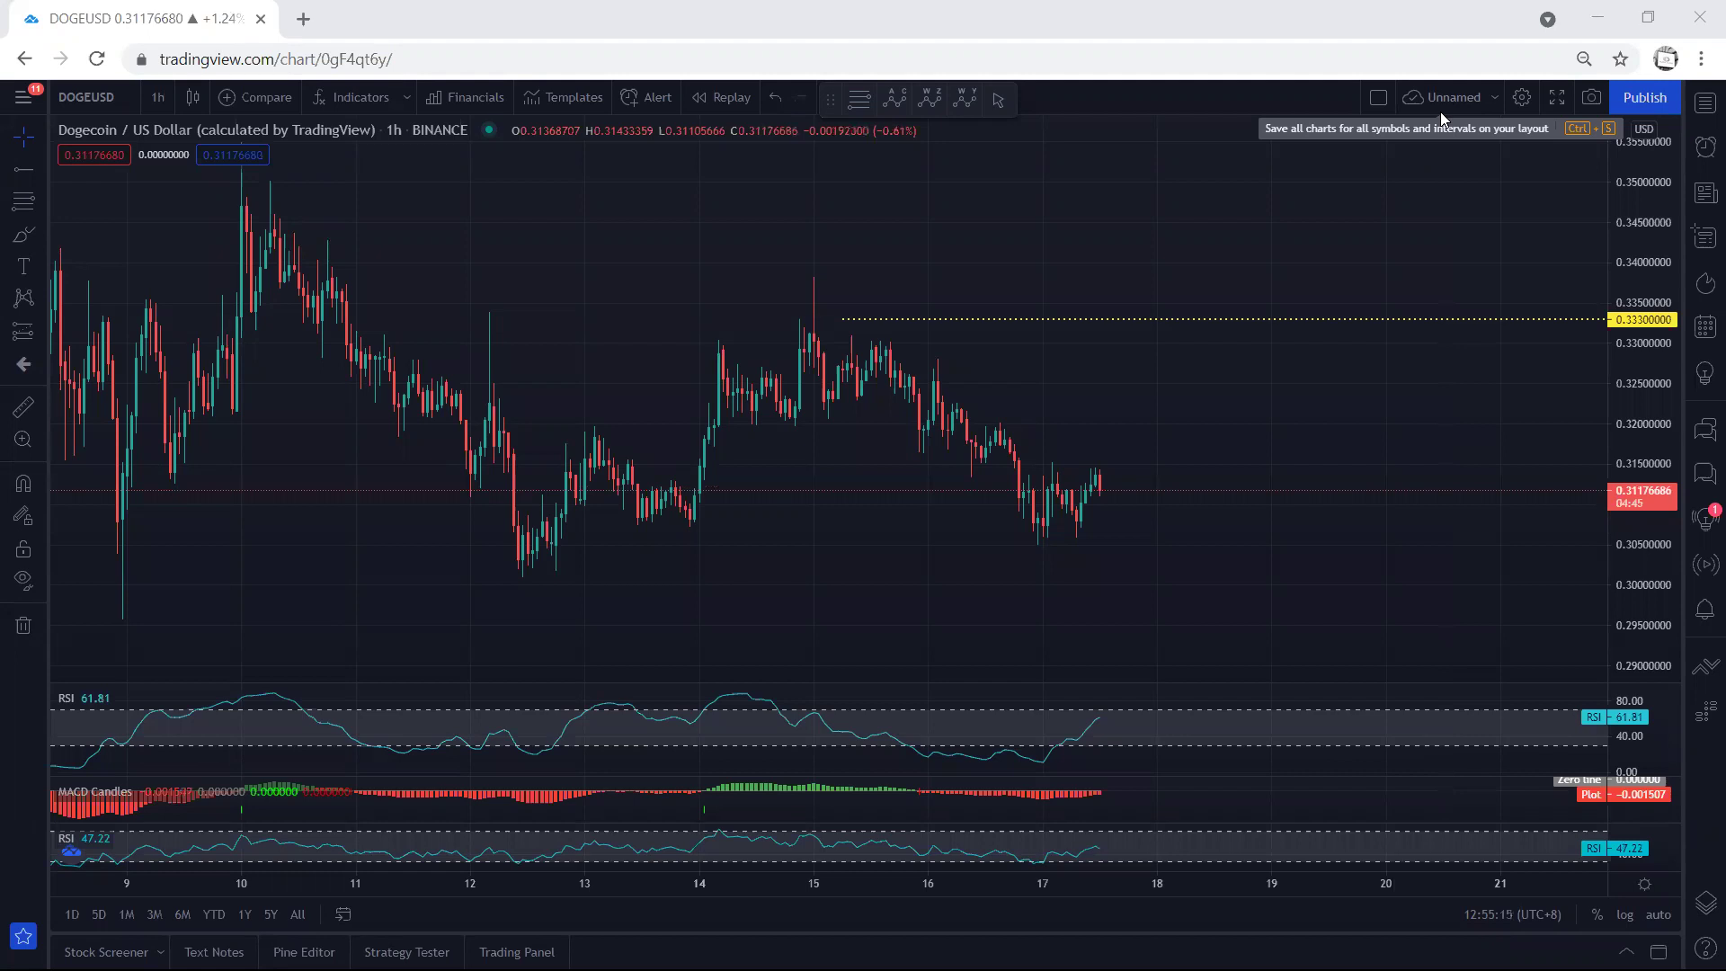
- Sketch a freehand falling line along the 15–16 June decline on the hourly chart and clear the annotations
left_click_drag(1390, 365, 1360, 367)
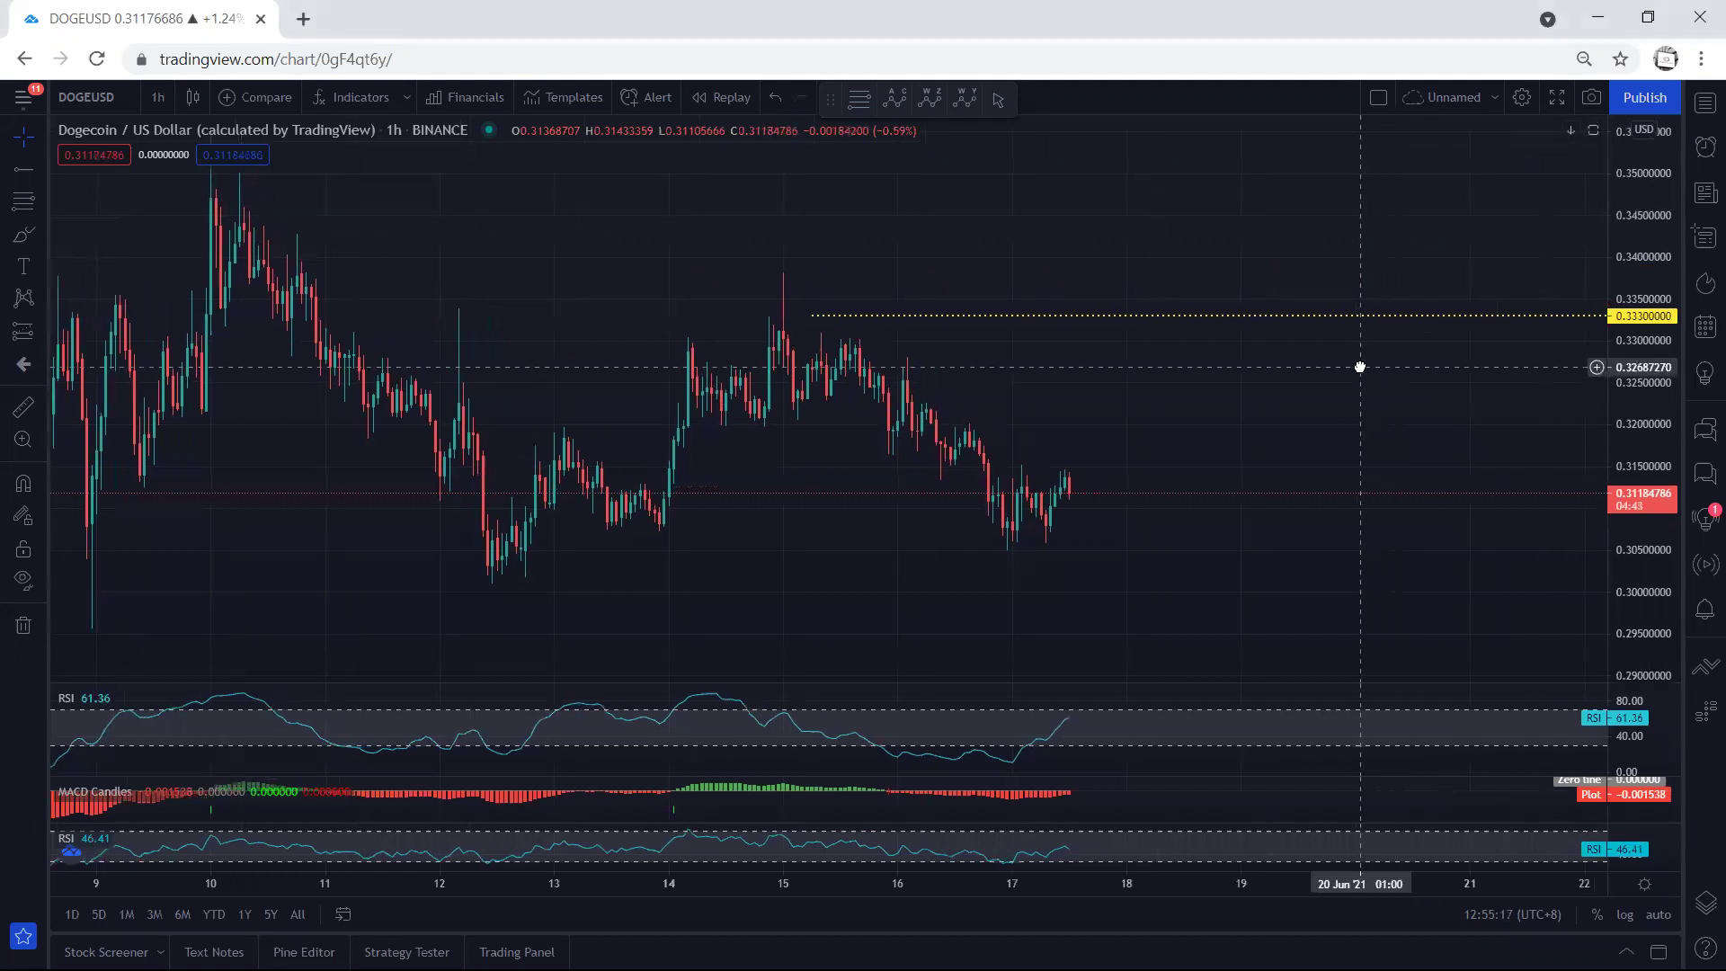
key("ctrl+shift+3")
left_click_drag(845, 359, 903, 405)
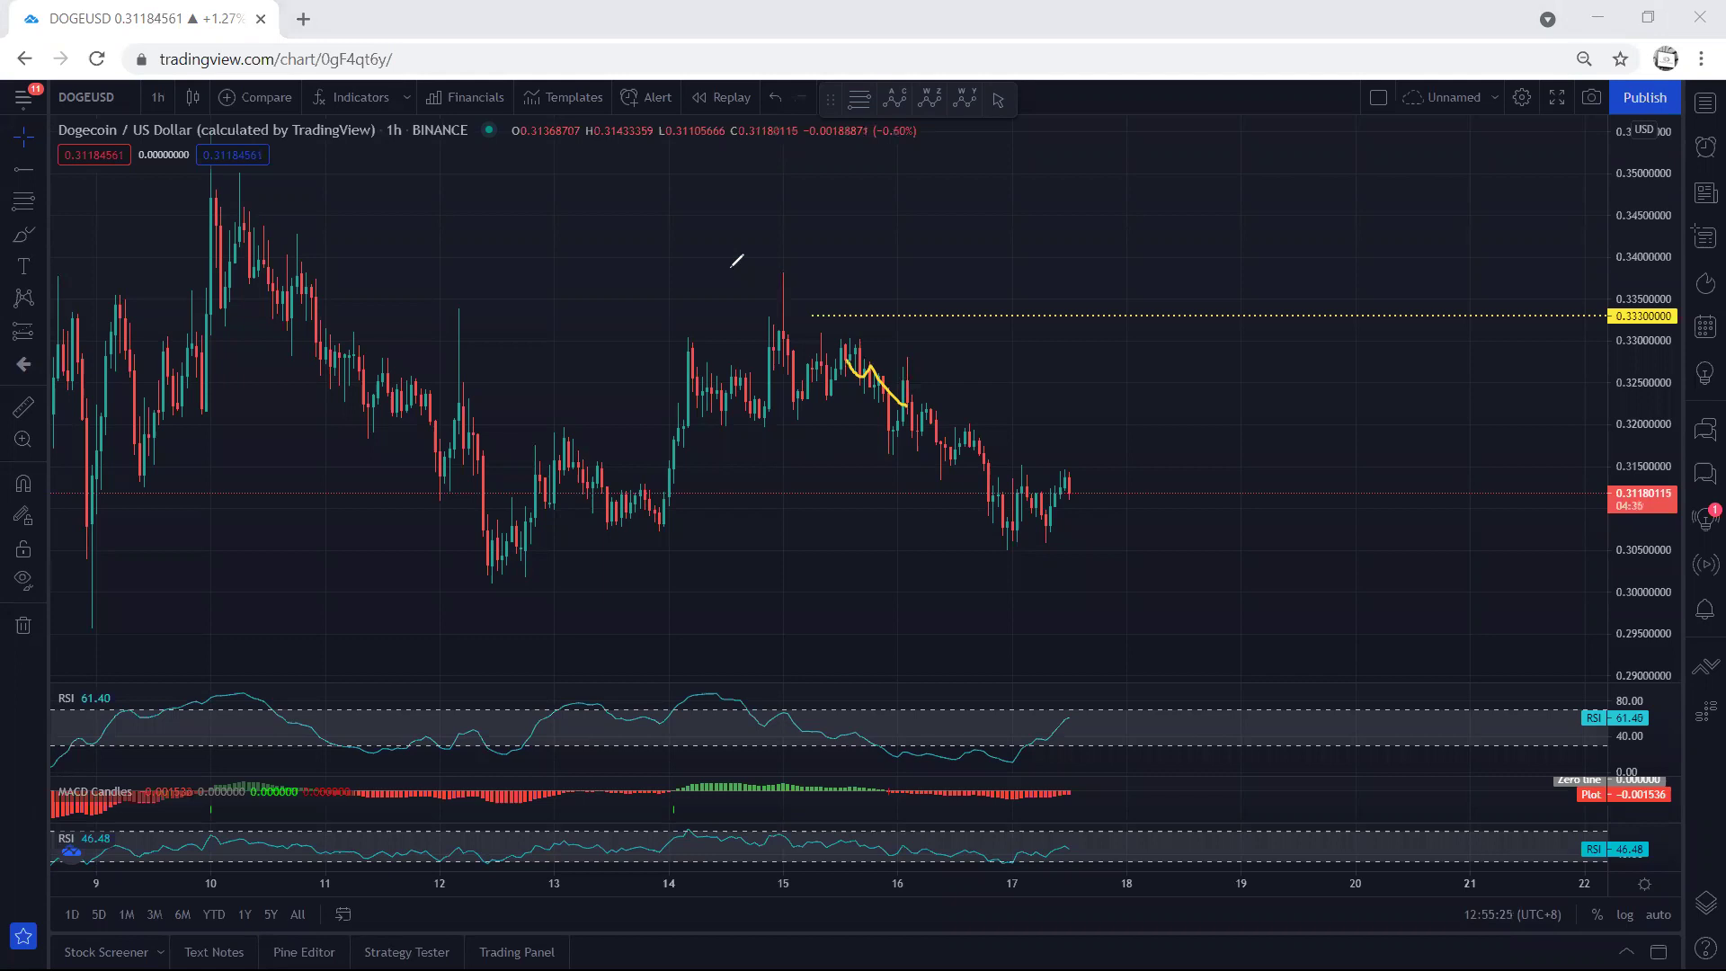
left_click_drag(809, 256, 832, 303)
key("e")
- Switch the chart to the 1 day interval with automatic price scaling
left_click(159, 98)
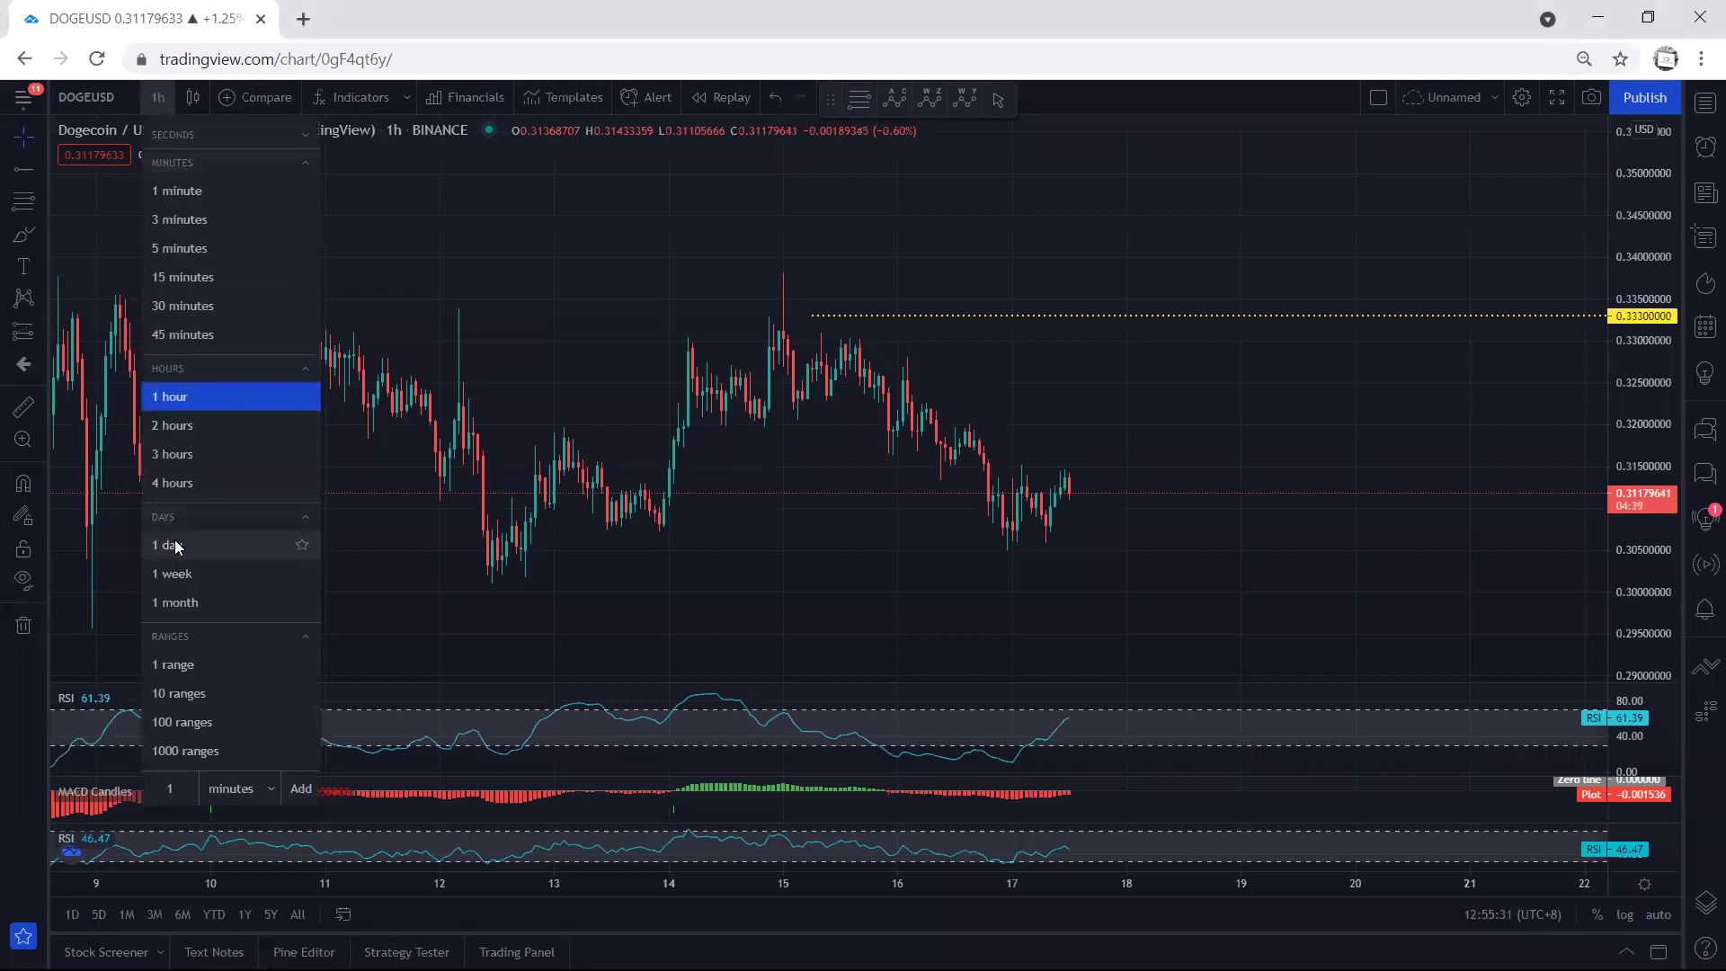
left_click(171, 543)
double_click(1645, 411)
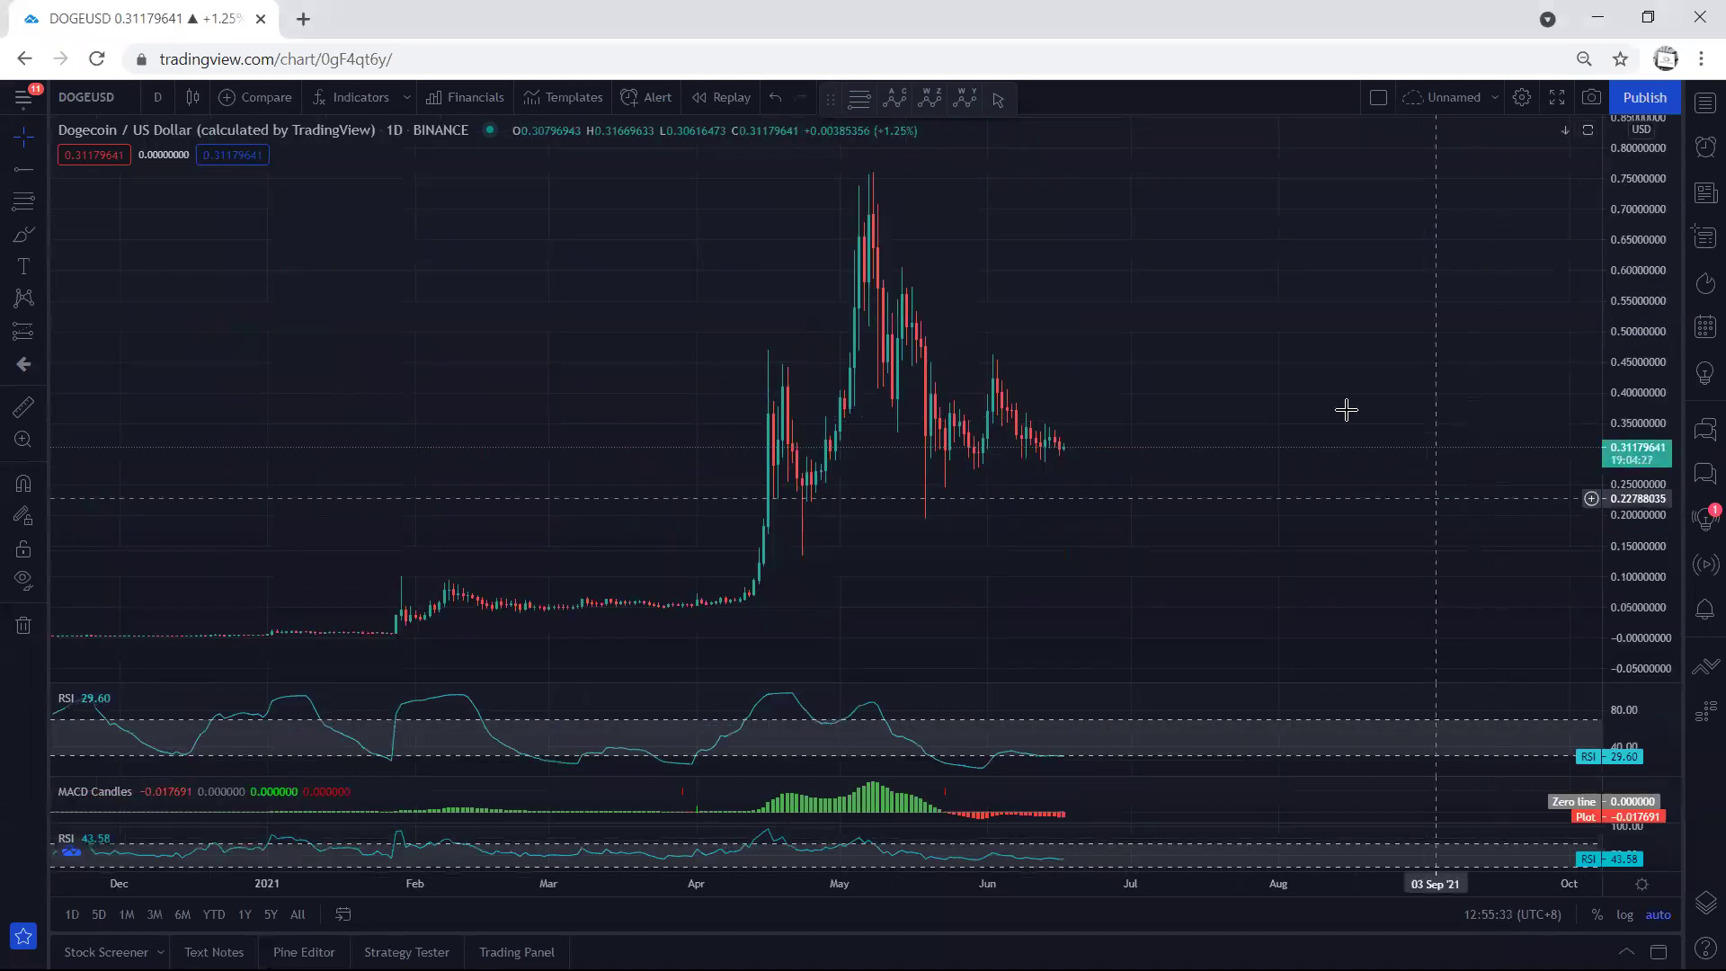
left_click_drag(1283, 389, 1195, 392)
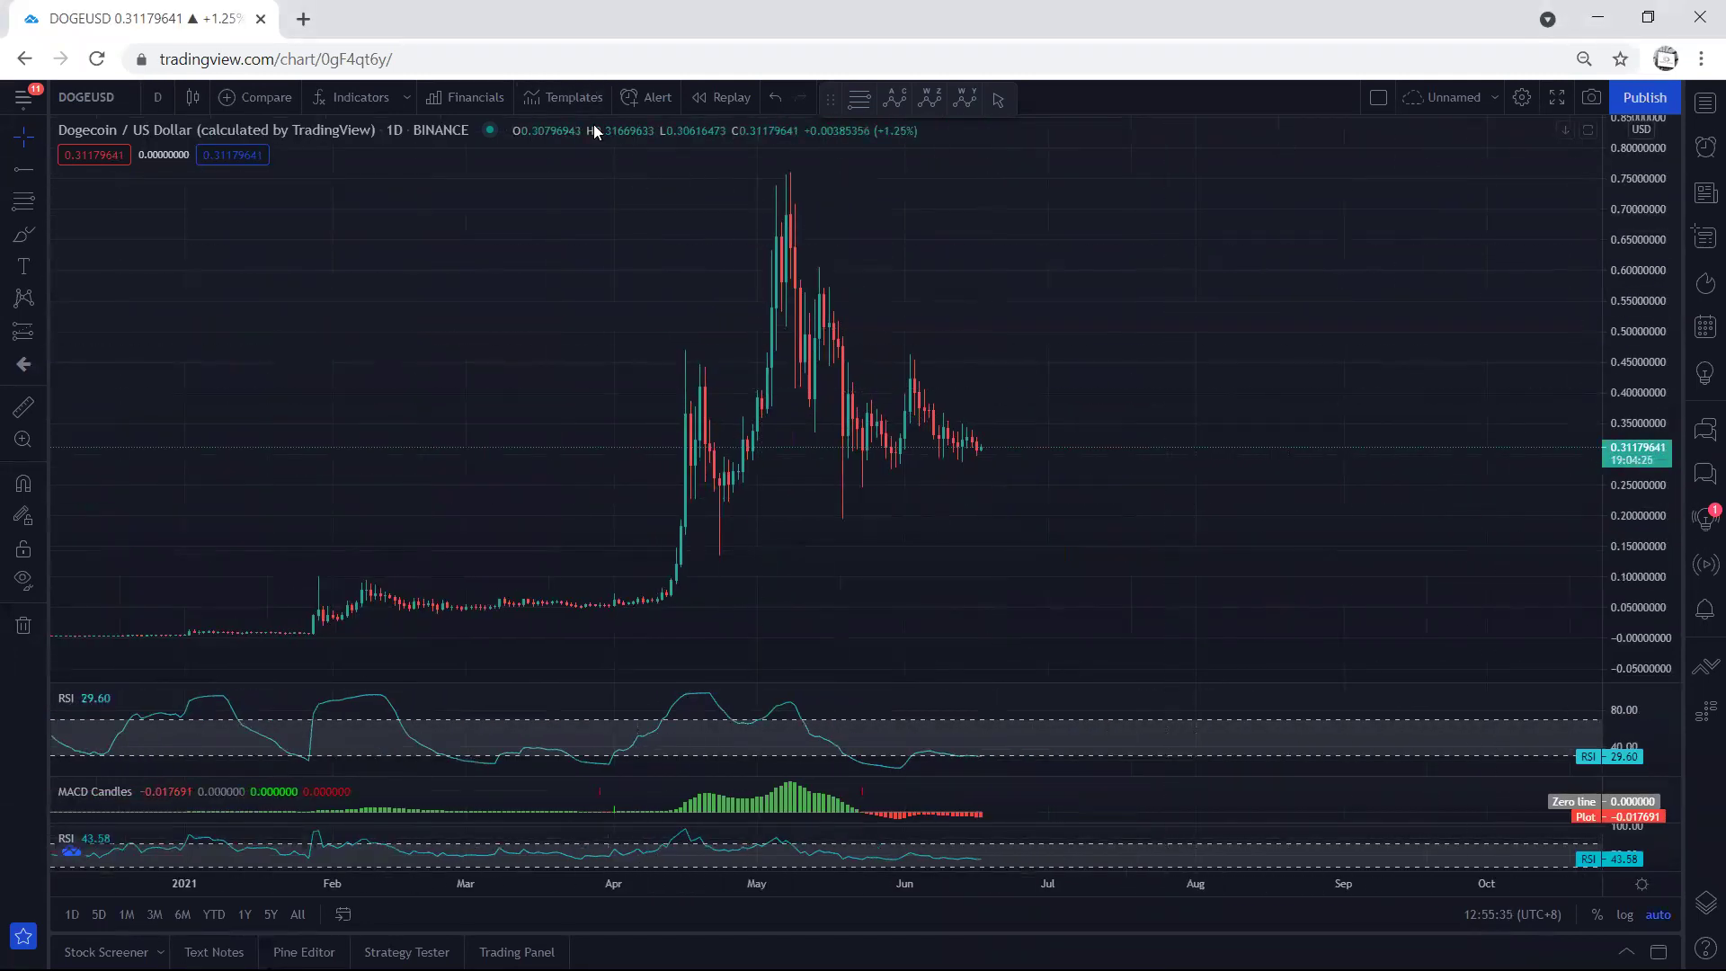
- Annotate the daily chart by underlining support near 0.30 and boxing the mid-May to mid-June range with a stepped rising path, clearing the marks
left_click_drag(838, 450, 959, 450)
left_click_drag(820, 451, 989, 456)
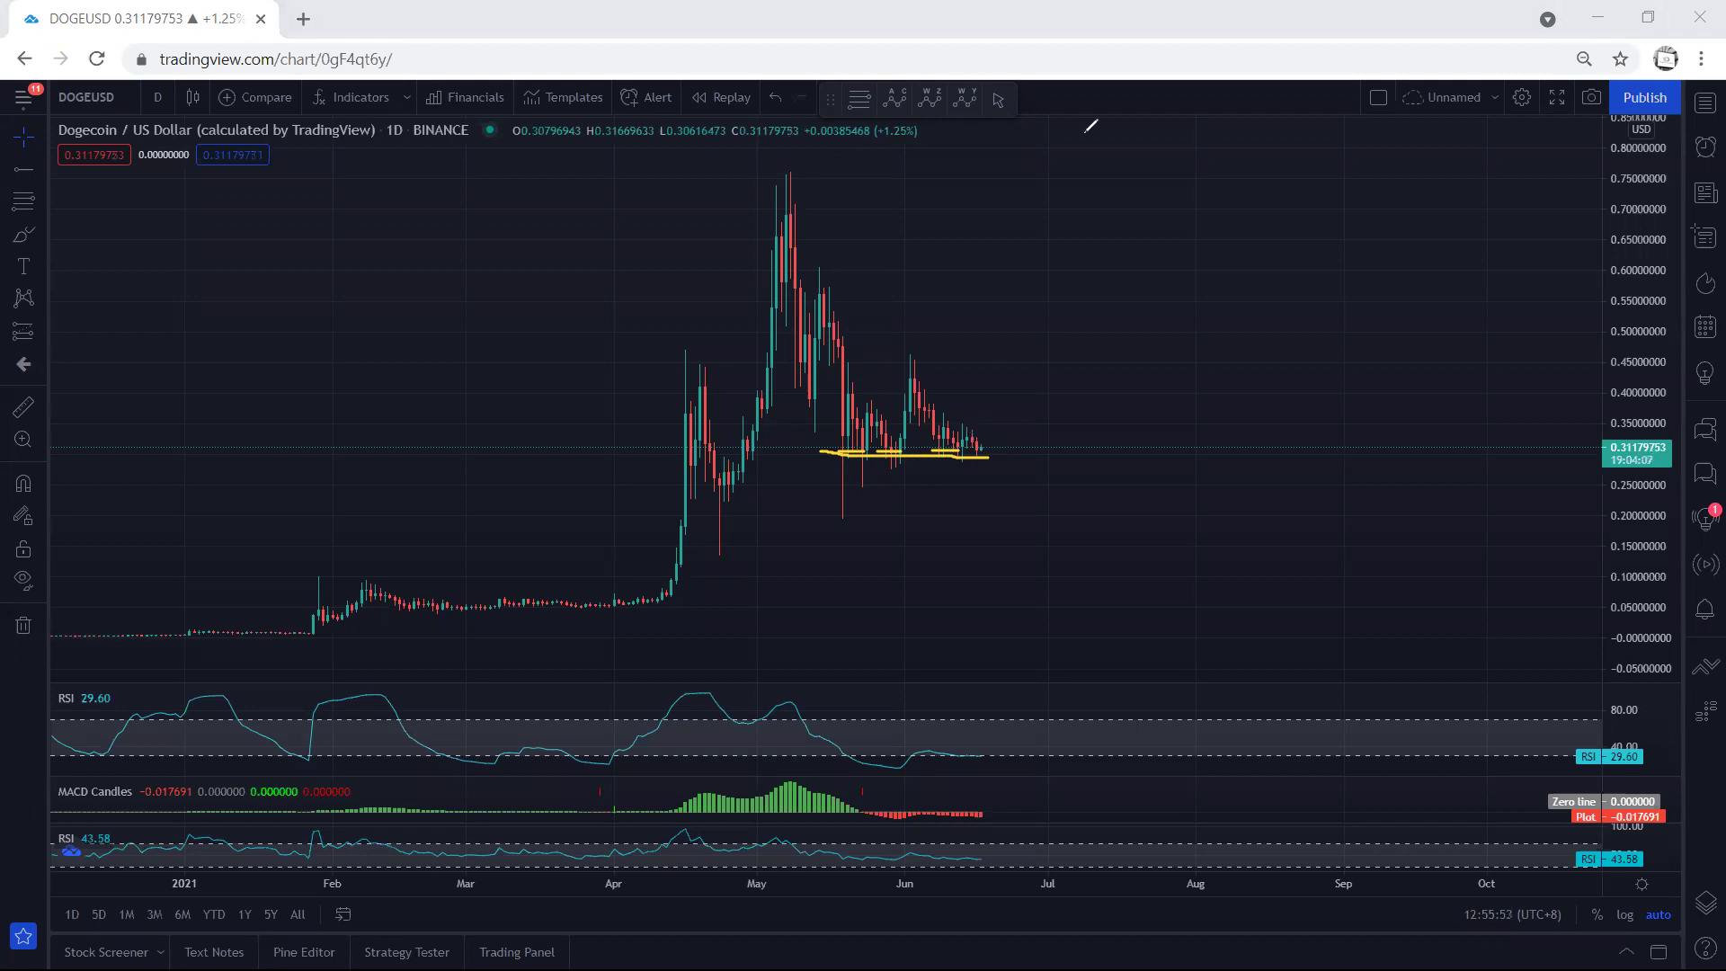
mouse_move(856, 350)
left_mouse_down()
mouse_move(943, 351)
mouse_move(985, 450)
mouse_move(831, 486)
mouse_move(829, 379)
left_mouse_up()
left_click_drag(959, 440, 1044, 357)
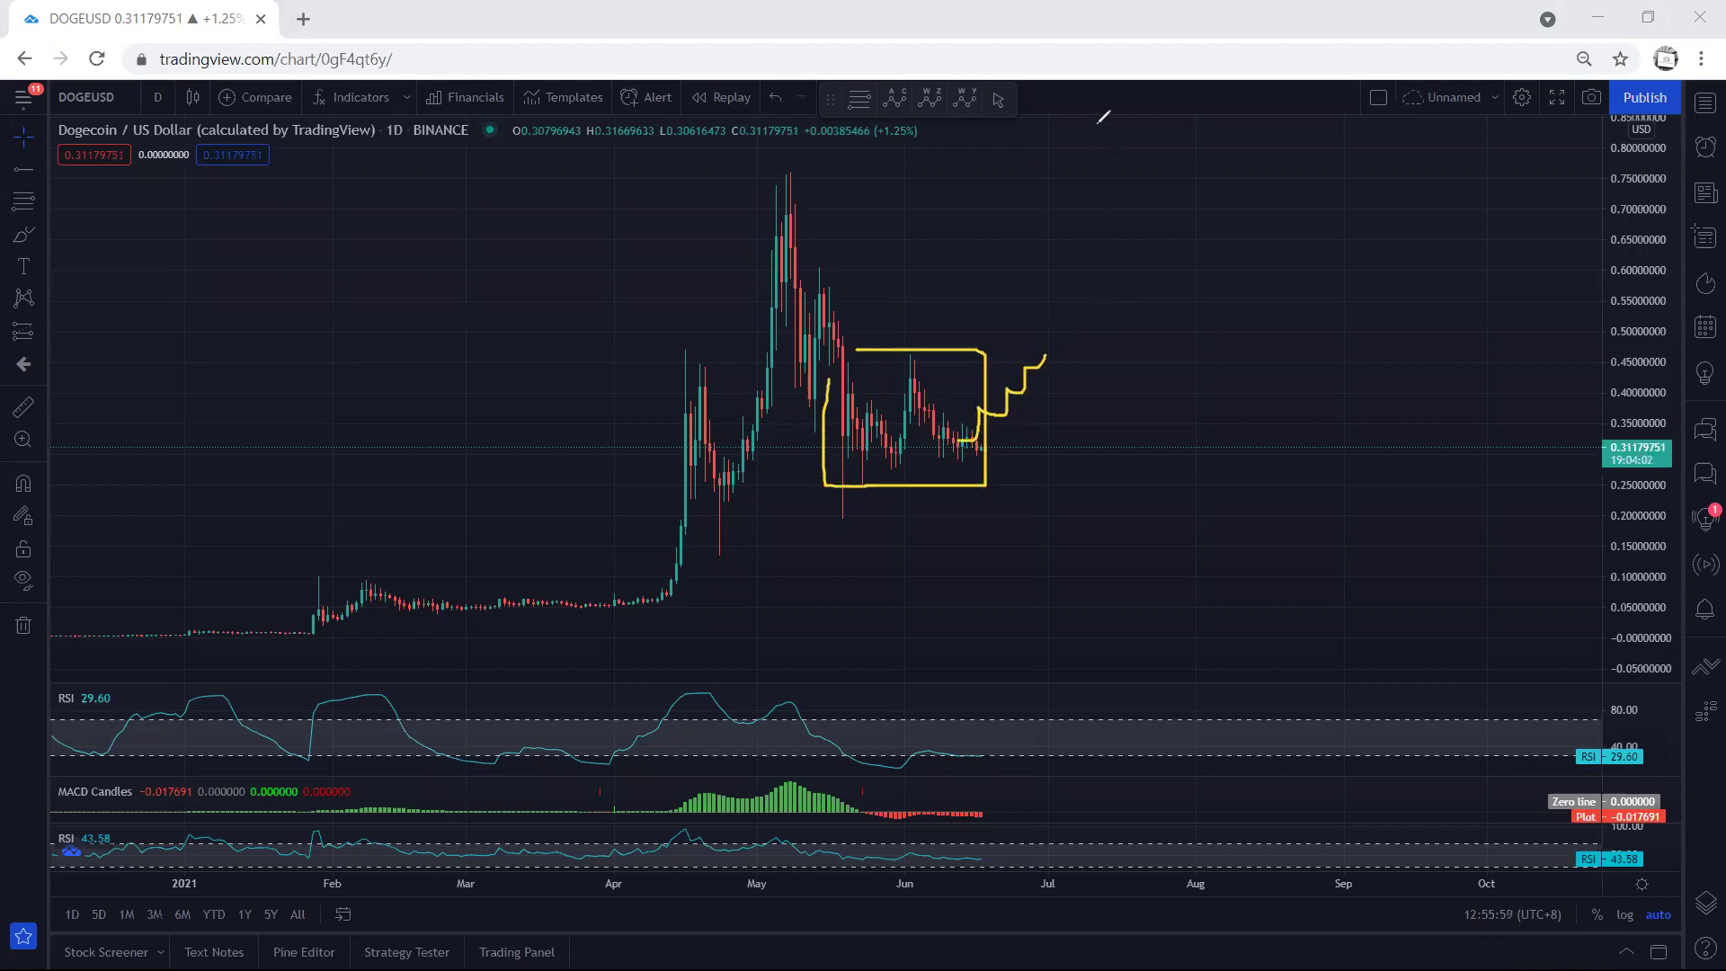
key("e")
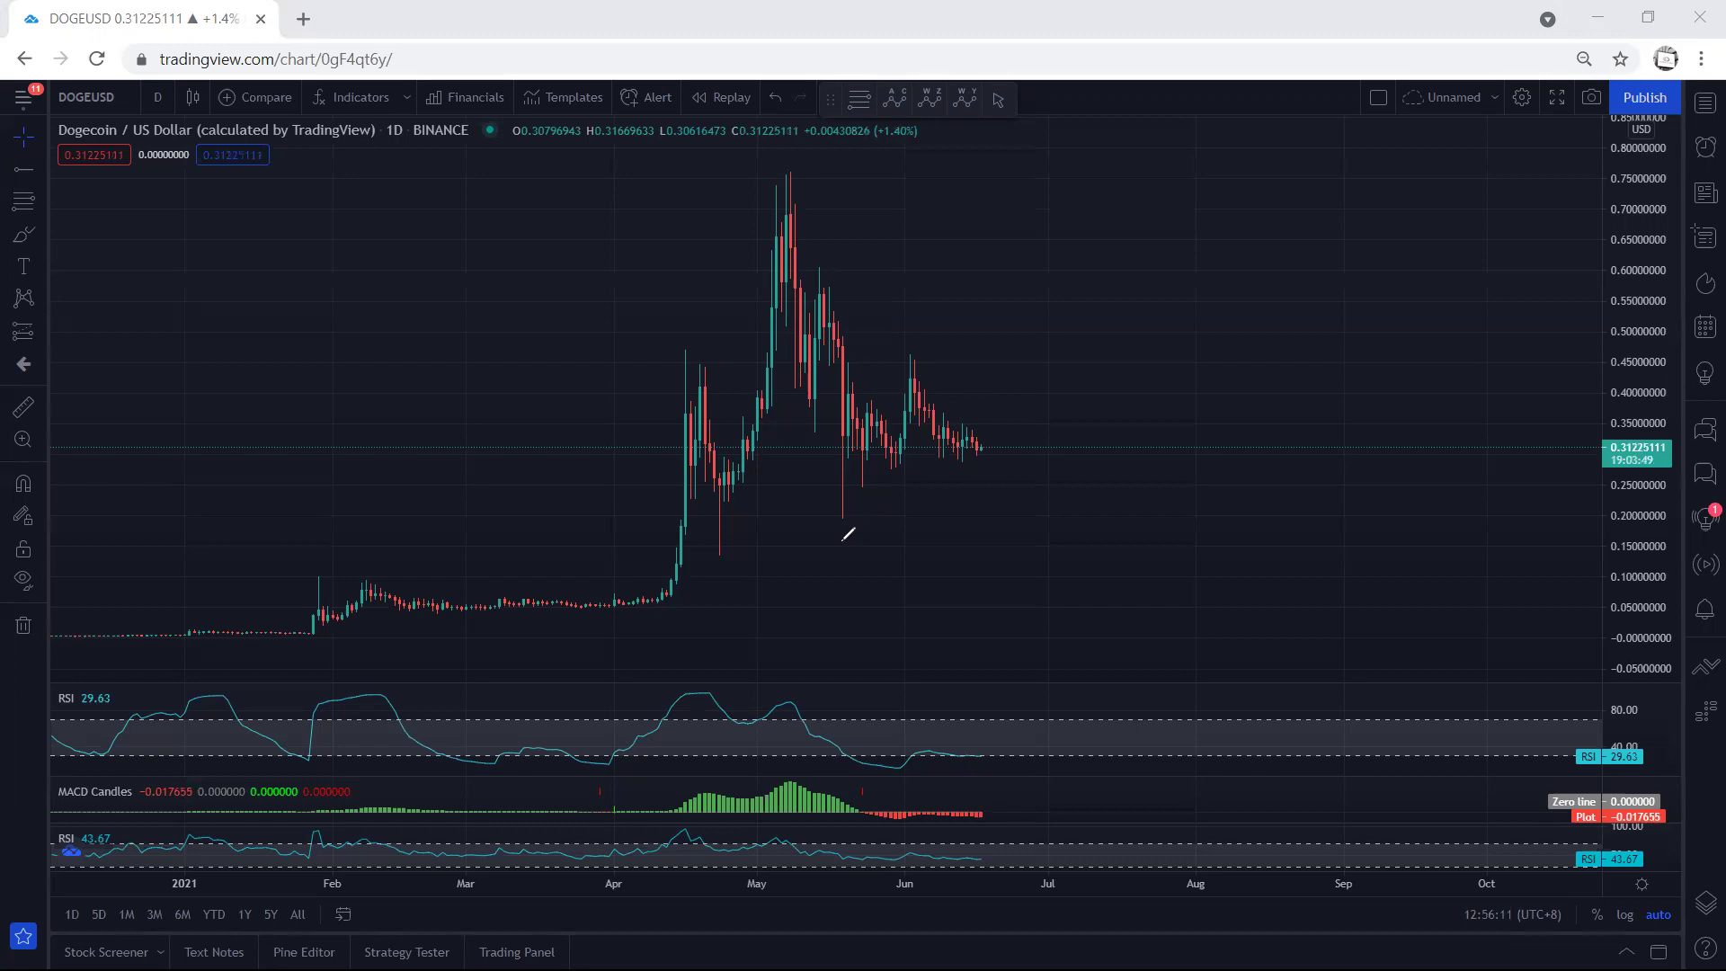
left_click_drag(838, 512, 852, 513)
- Switch the chart to the 4 hours interval and stretch the price scale around the June candles
left_click(158, 95)
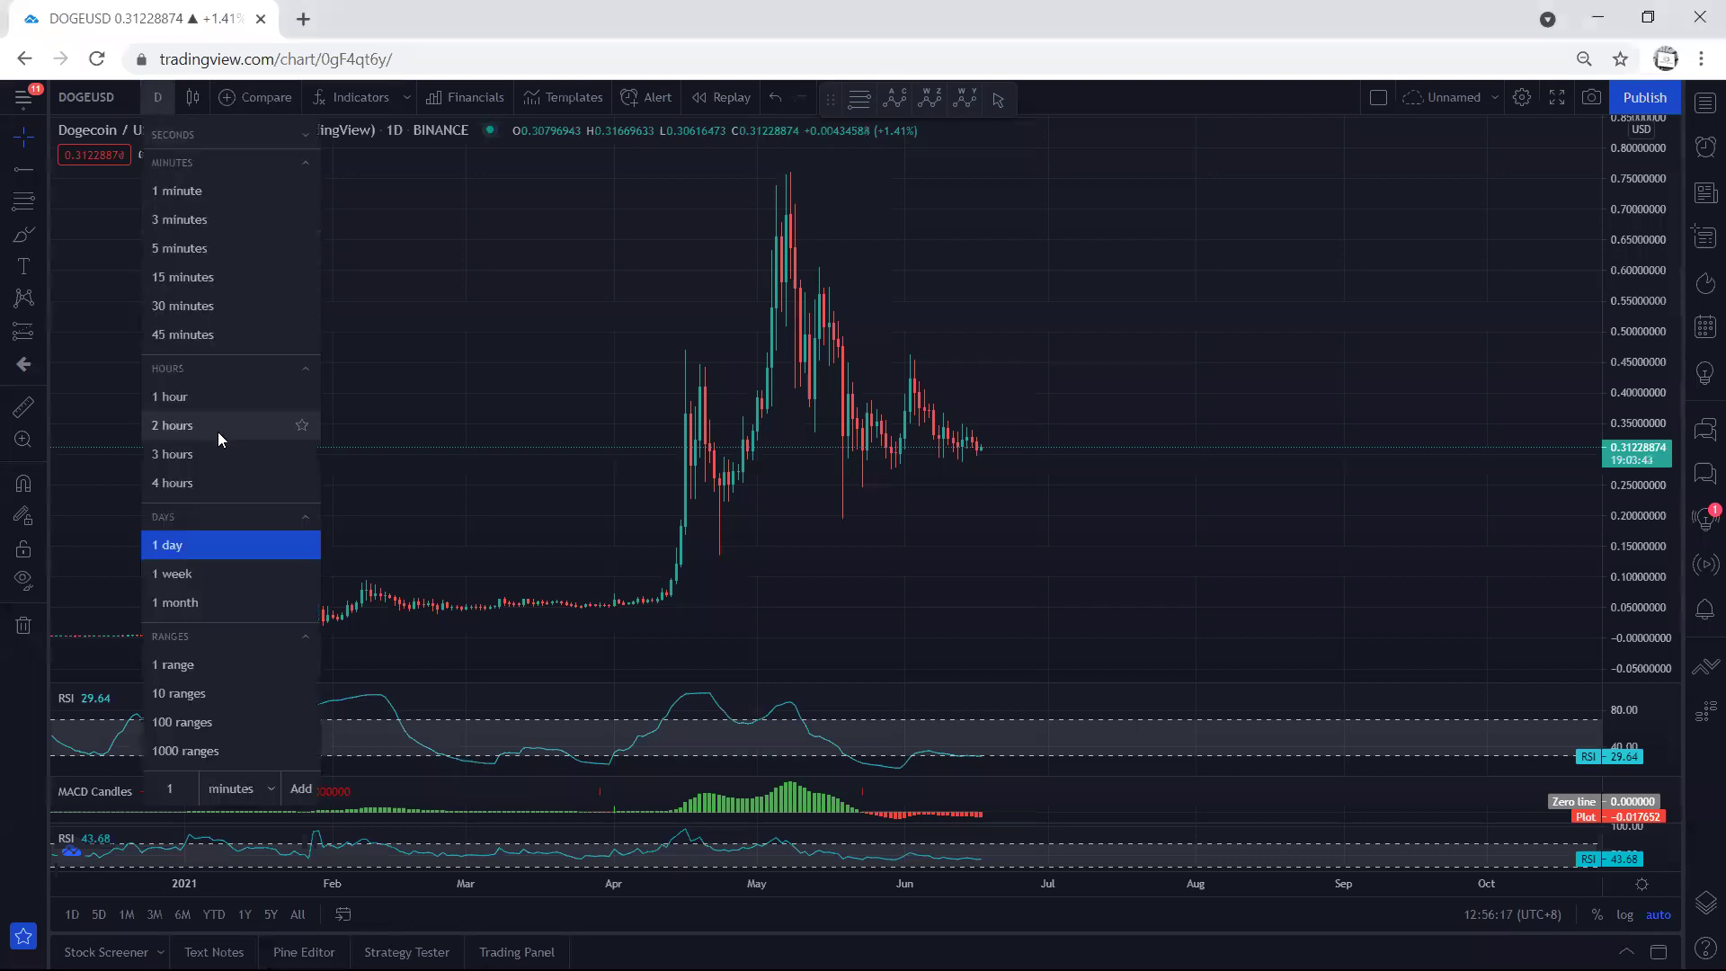
left_click(217, 481)
left_click_drag(1628, 563, 1617, 355)
left_click_drag(1089, 456, 1148, 394)
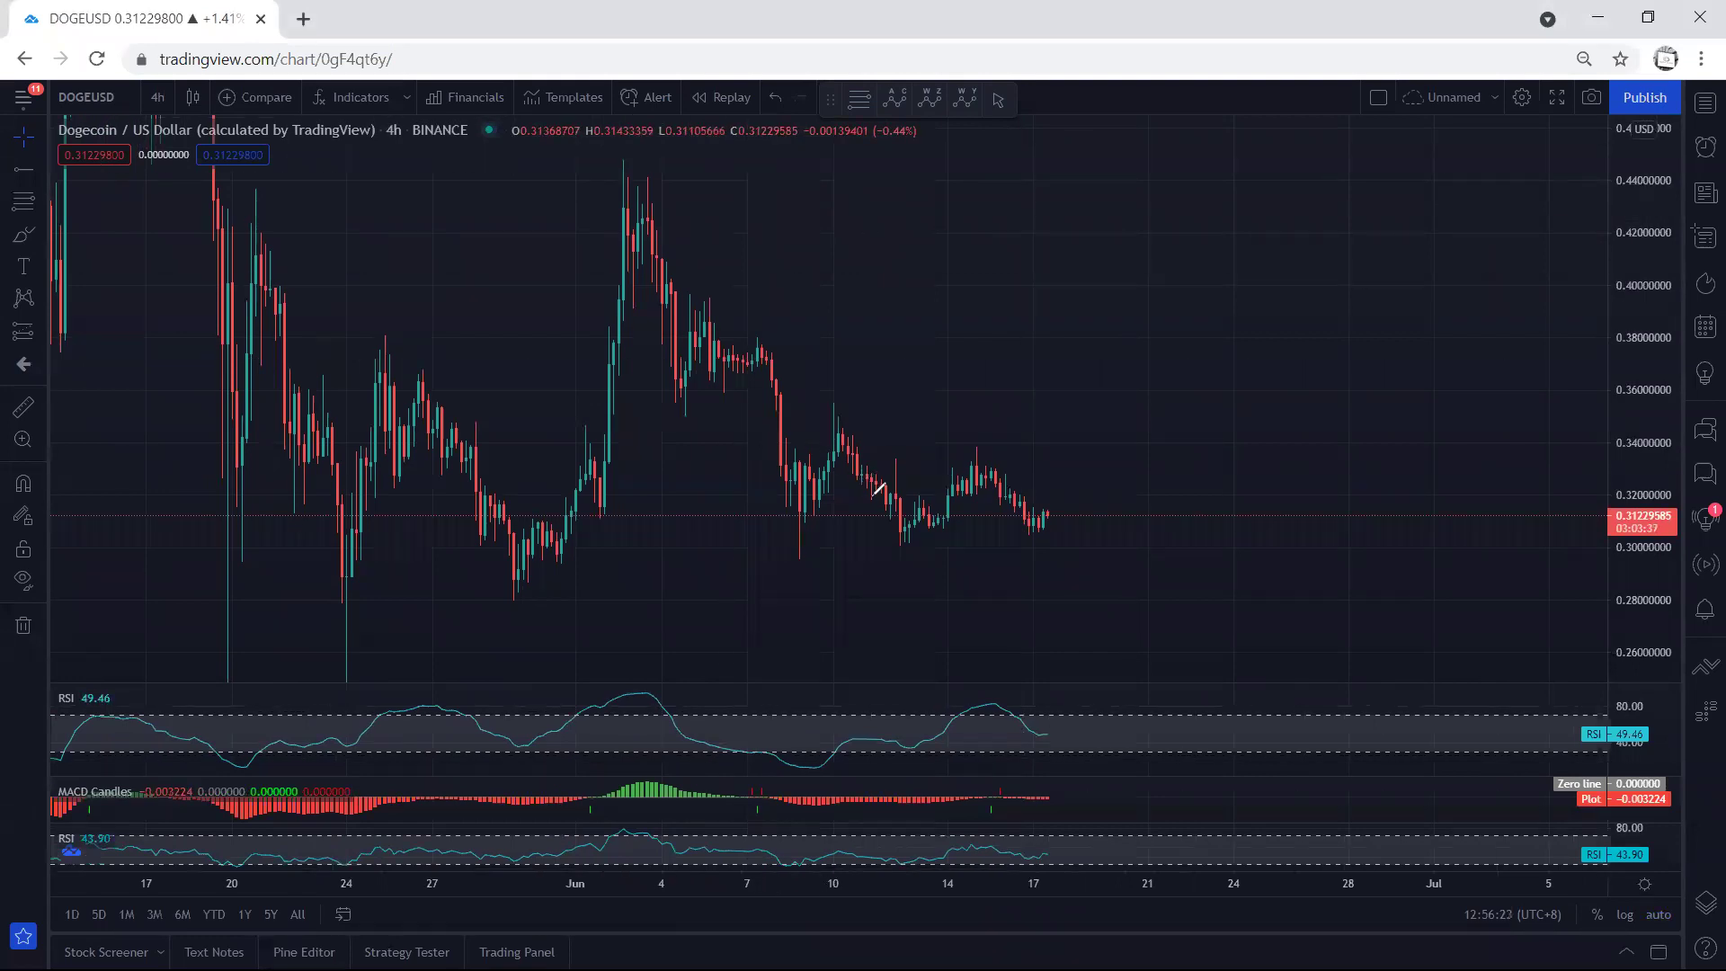
- Underline the 12–13 June low and box the sideways range since about 8 June, clearing the marks
left_click_drag(890, 528, 924, 529)
mouse_move(813, 415)
left_mouse_down()
mouse_move(1061, 417)
mouse_move(1092, 440)
mouse_move(1020, 576)
mouse_move(773, 578)
mouse_move(757, 433)
mouse_move(775, 432)
left_mouse_up()
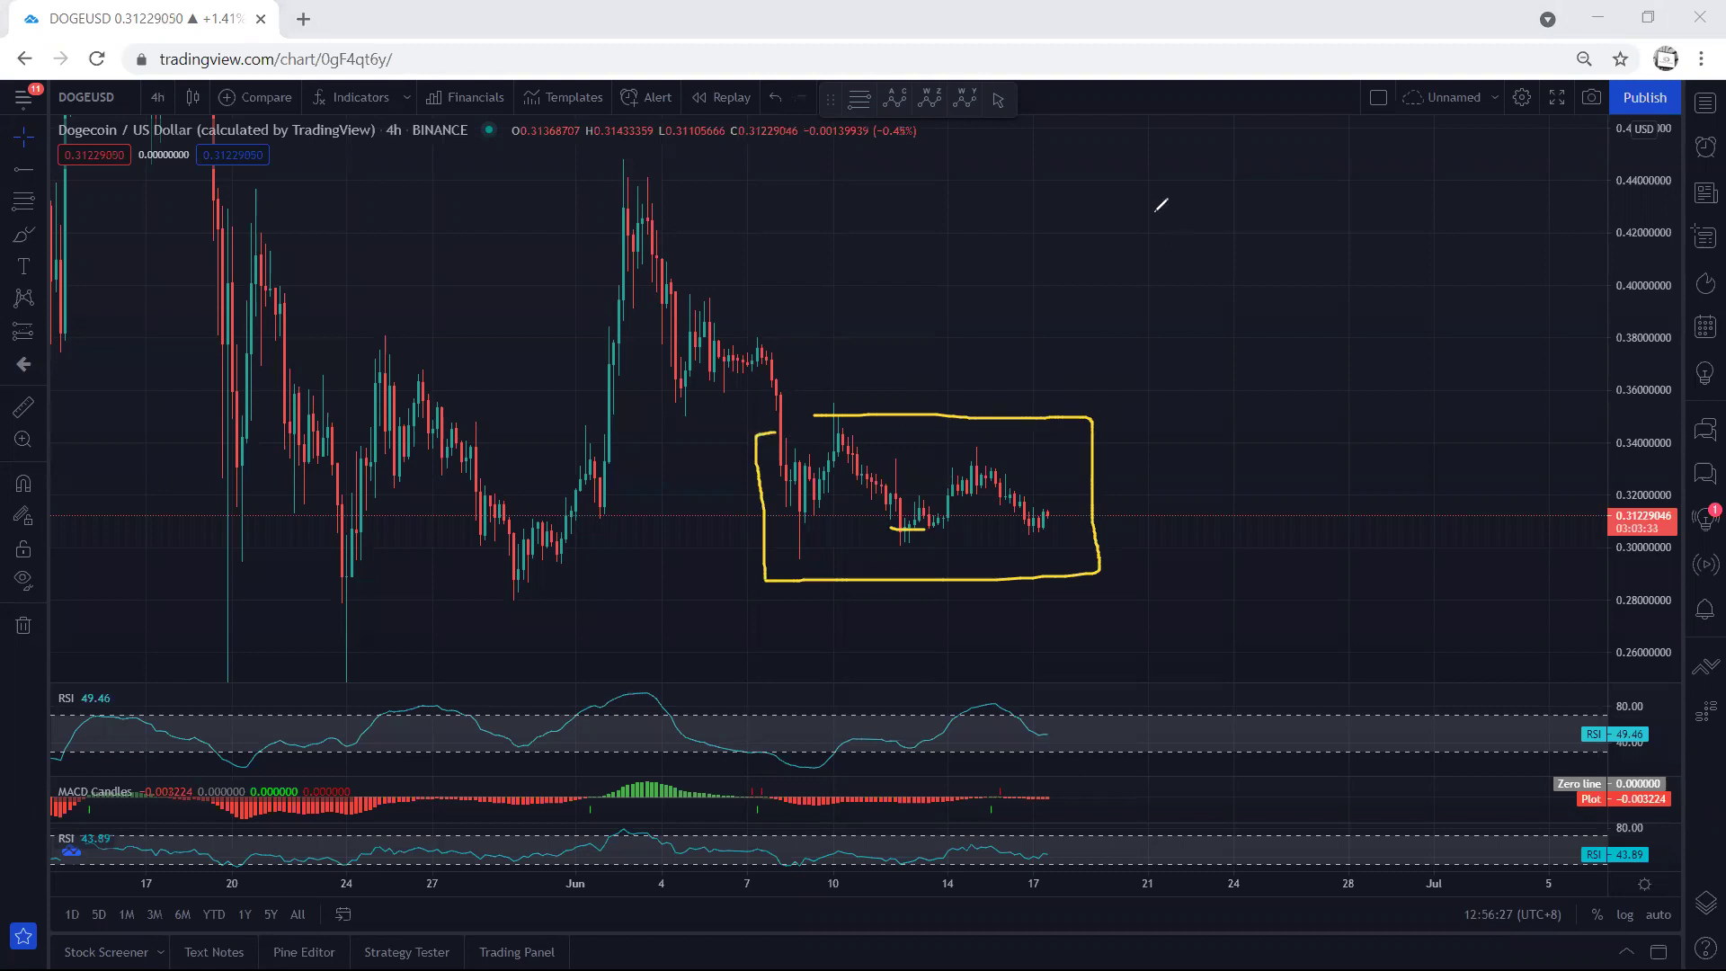
key("e")
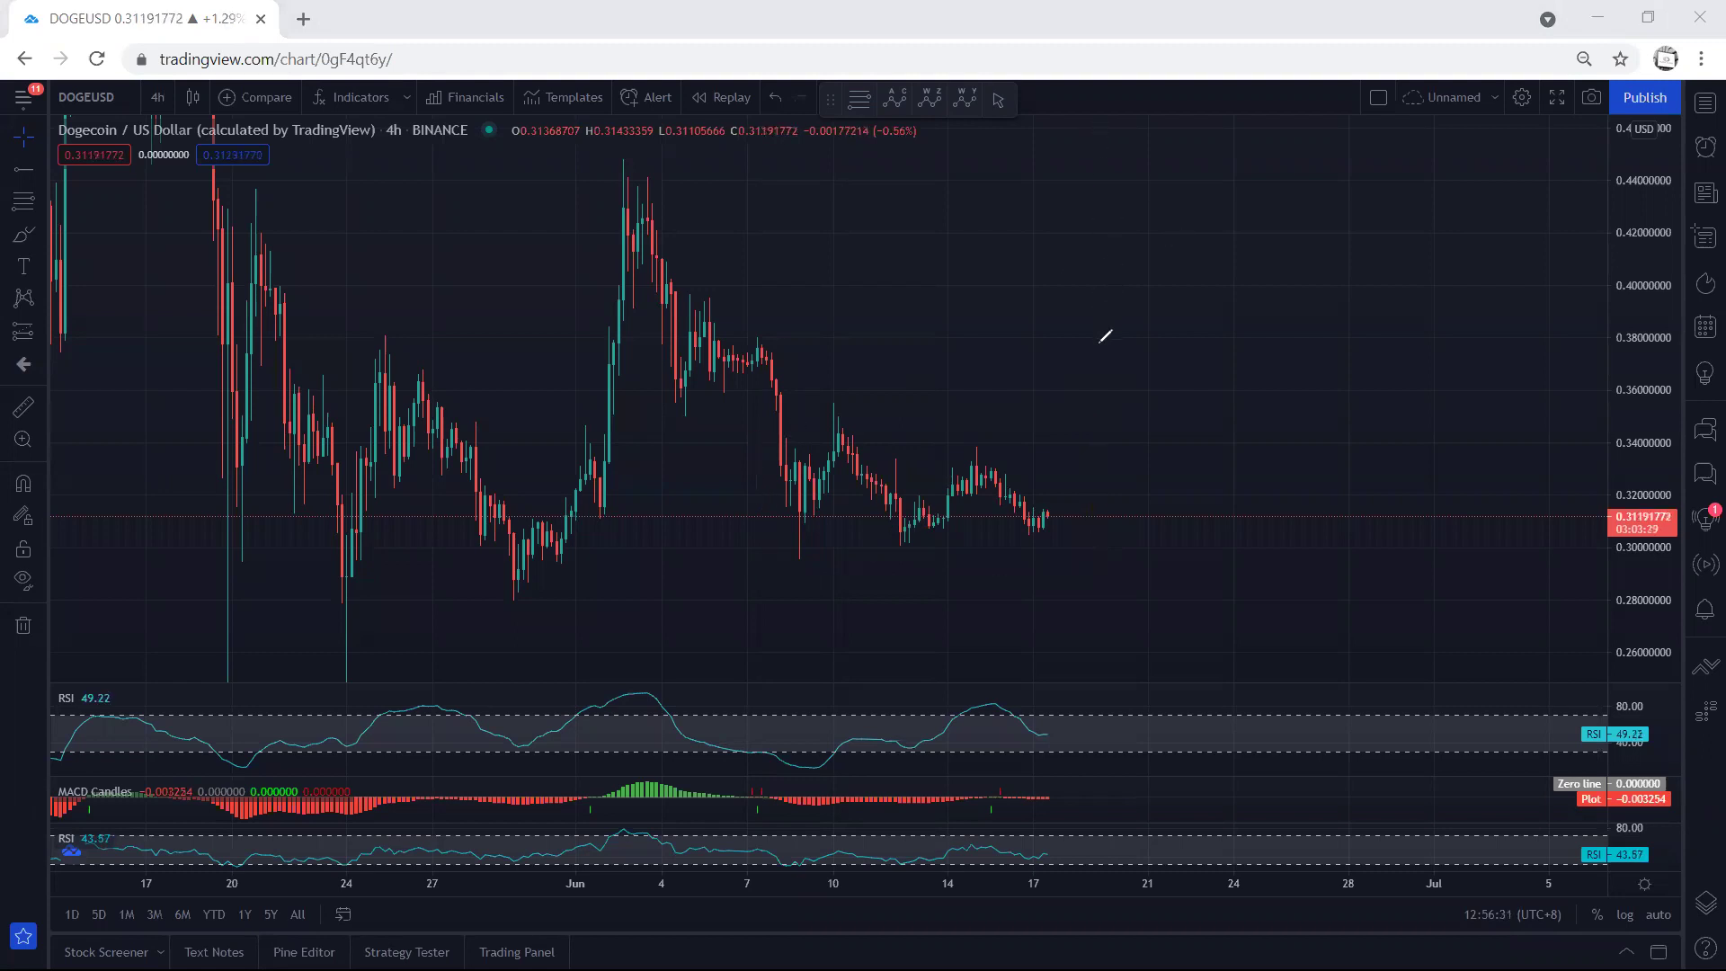
- Sketch the latest decline and a curve falling from the early June peak and rebounding to about 0.40, and clear the annotations
left_click_drag(979, 462, 1158, 599)
key("e")
mouse_move(1023, 539)
left_mouse_down()
mouse_move(1068, 504)
mouse_move(1045, 492)
mouse_move(1023, 514)
mouse_move(1036, 532)
left_mouse_up()
mouse_move(992, 465)
left_mouse_down()
mouse_move(1005, 499)
mouse_move(1091, 544)
left_mouse_up()
left_click_drag(989, 462, 1110, 568)
left_click_drag(775, 558, 893, 559)
mouse_move(645, 218)
left_mouse_down()
mouse_move(802, 402)
mouse_move(1062, 576)
mouse_move(1116, 582)
mouse_move(1256, 280)
left_mouse_up()
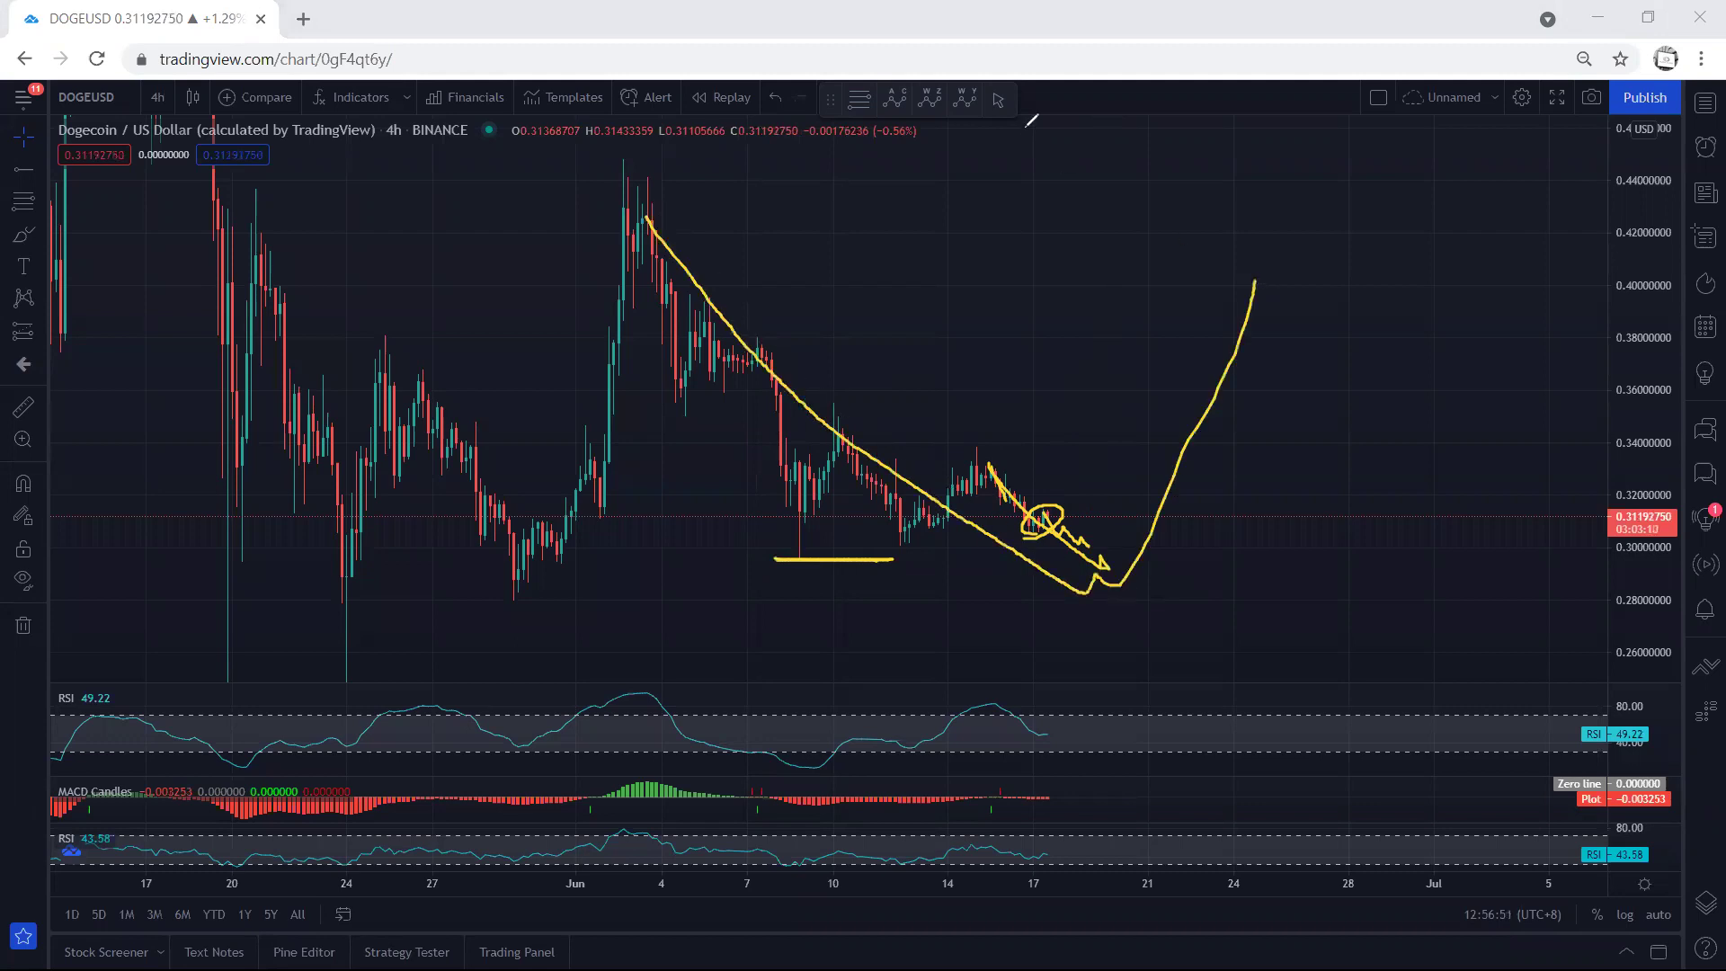
key("Escape")
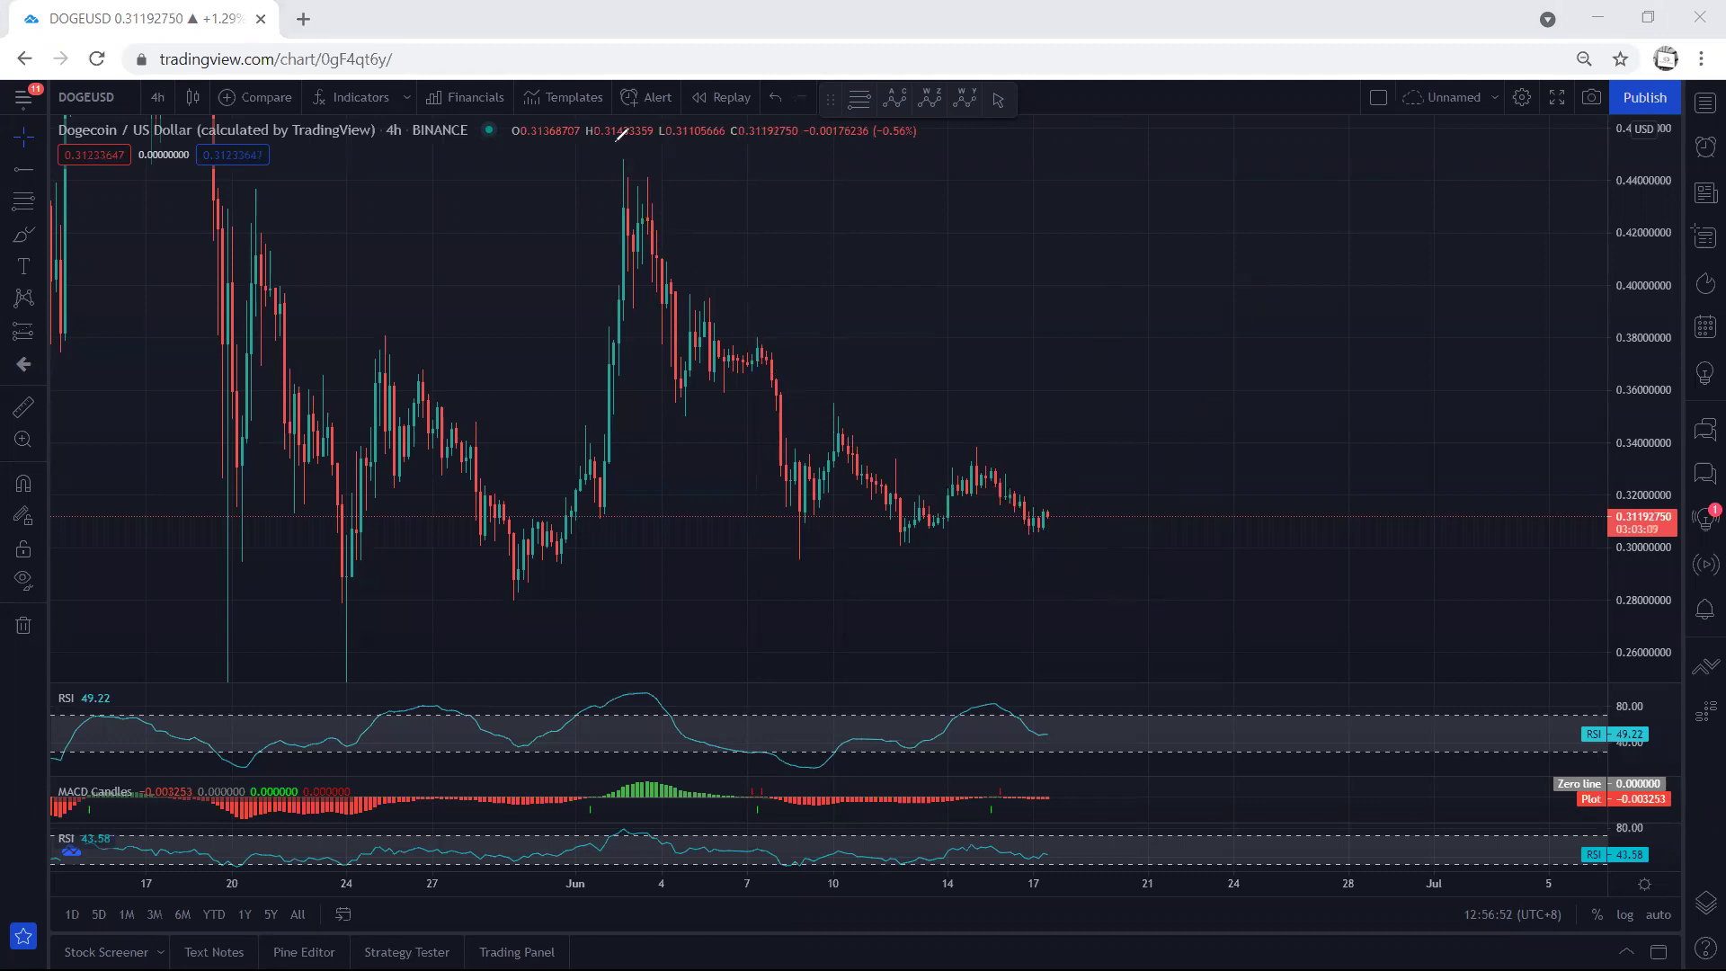
- Draw a freehand box around the 8–17 June candles between about 0.30 and 0.345 on the 4-hour chart
left_click(158, 98)
left_click(774, 340)
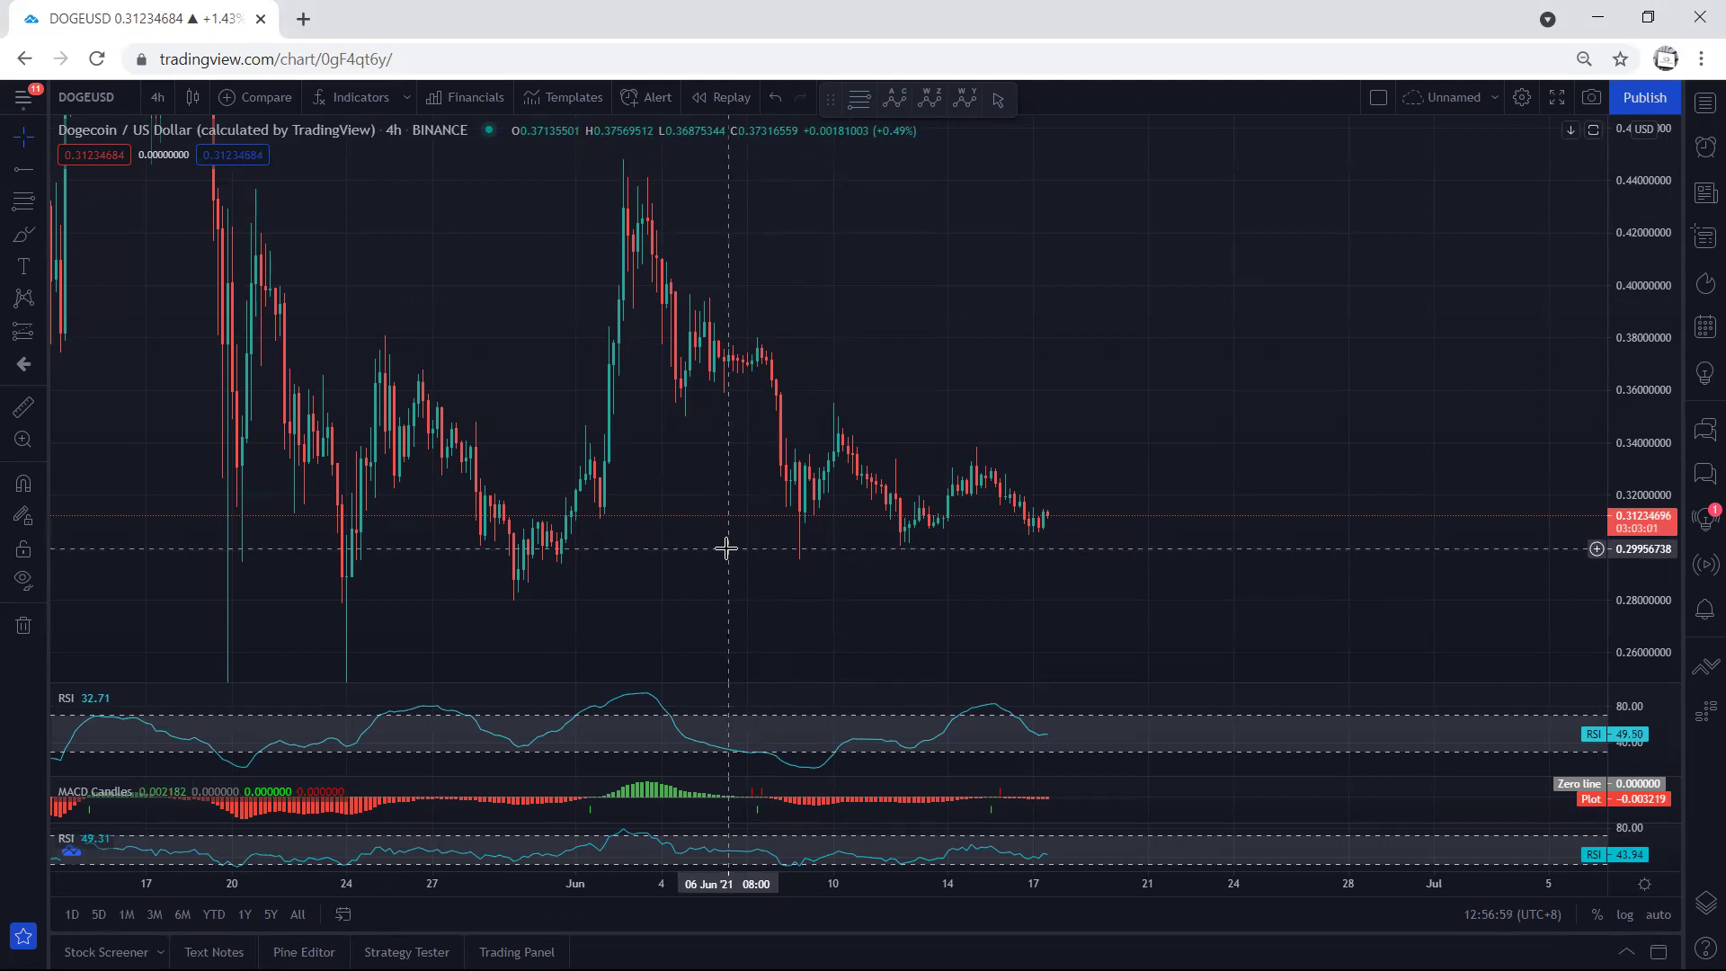
mouse_move(791, 425)
left_mouse_down()
mouse_move(1051, 428)
mouse_move(809, 544)
mouse_move(780, 438)
left_mouse_up()
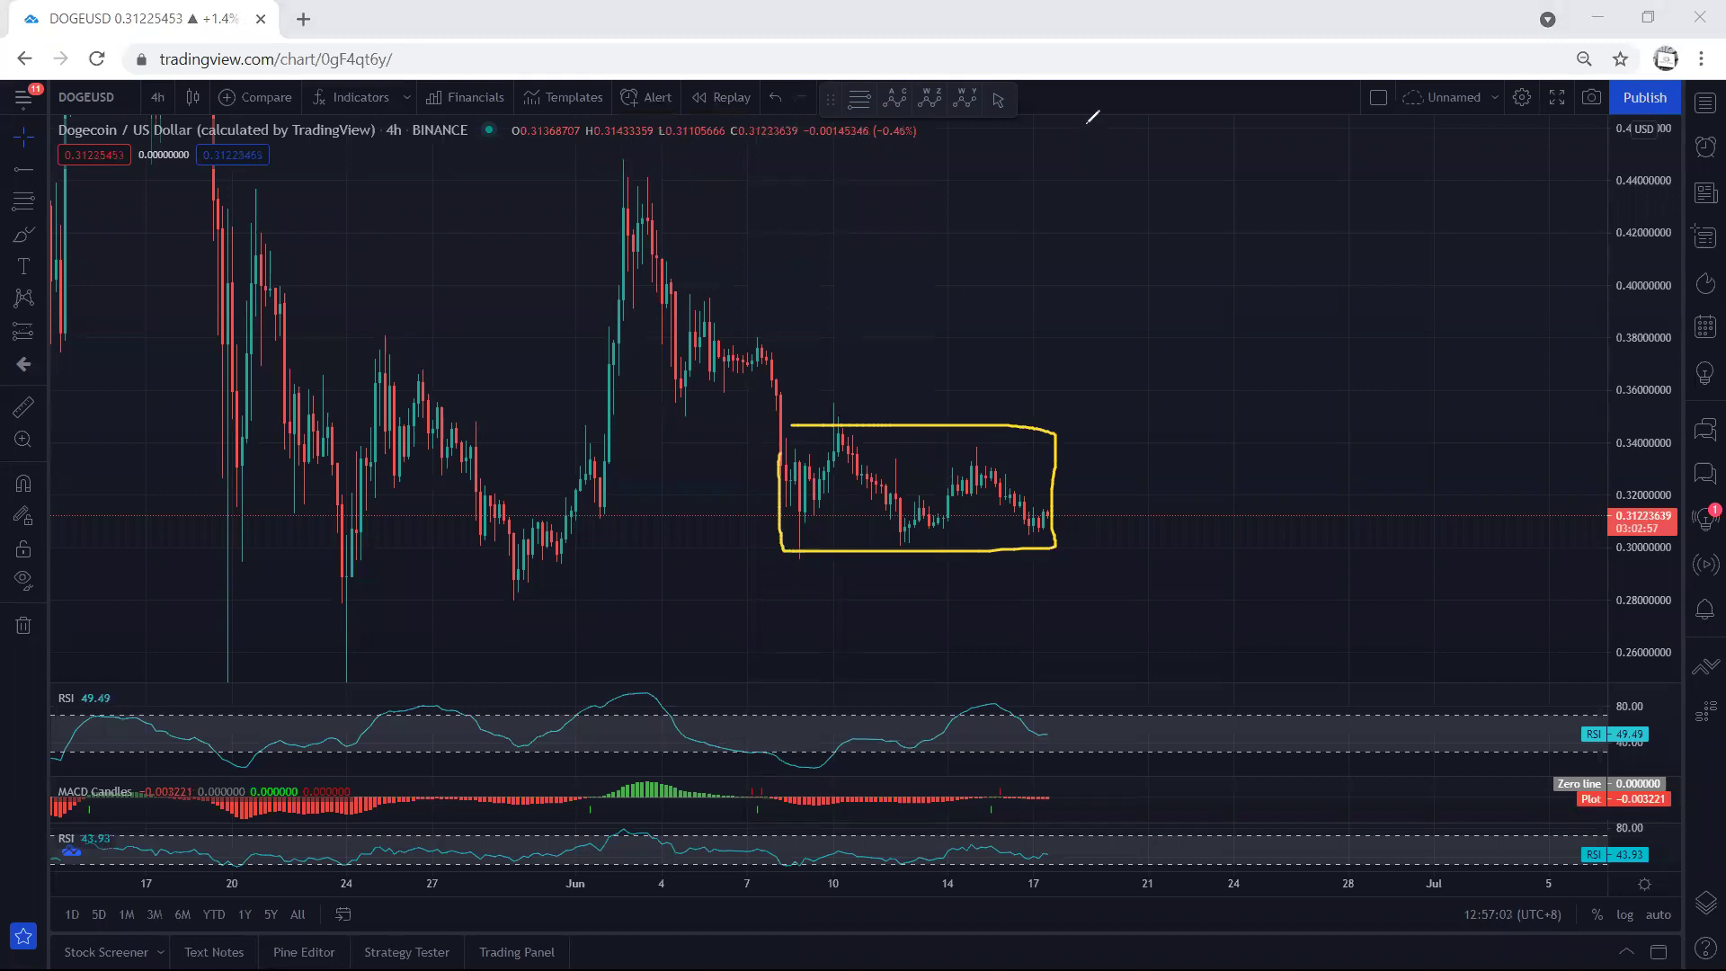
- Switch the chart to the 1 hour interval and stretch the price scale to enlarge the candles
left_click(171, 94)
left_click(168, 397)
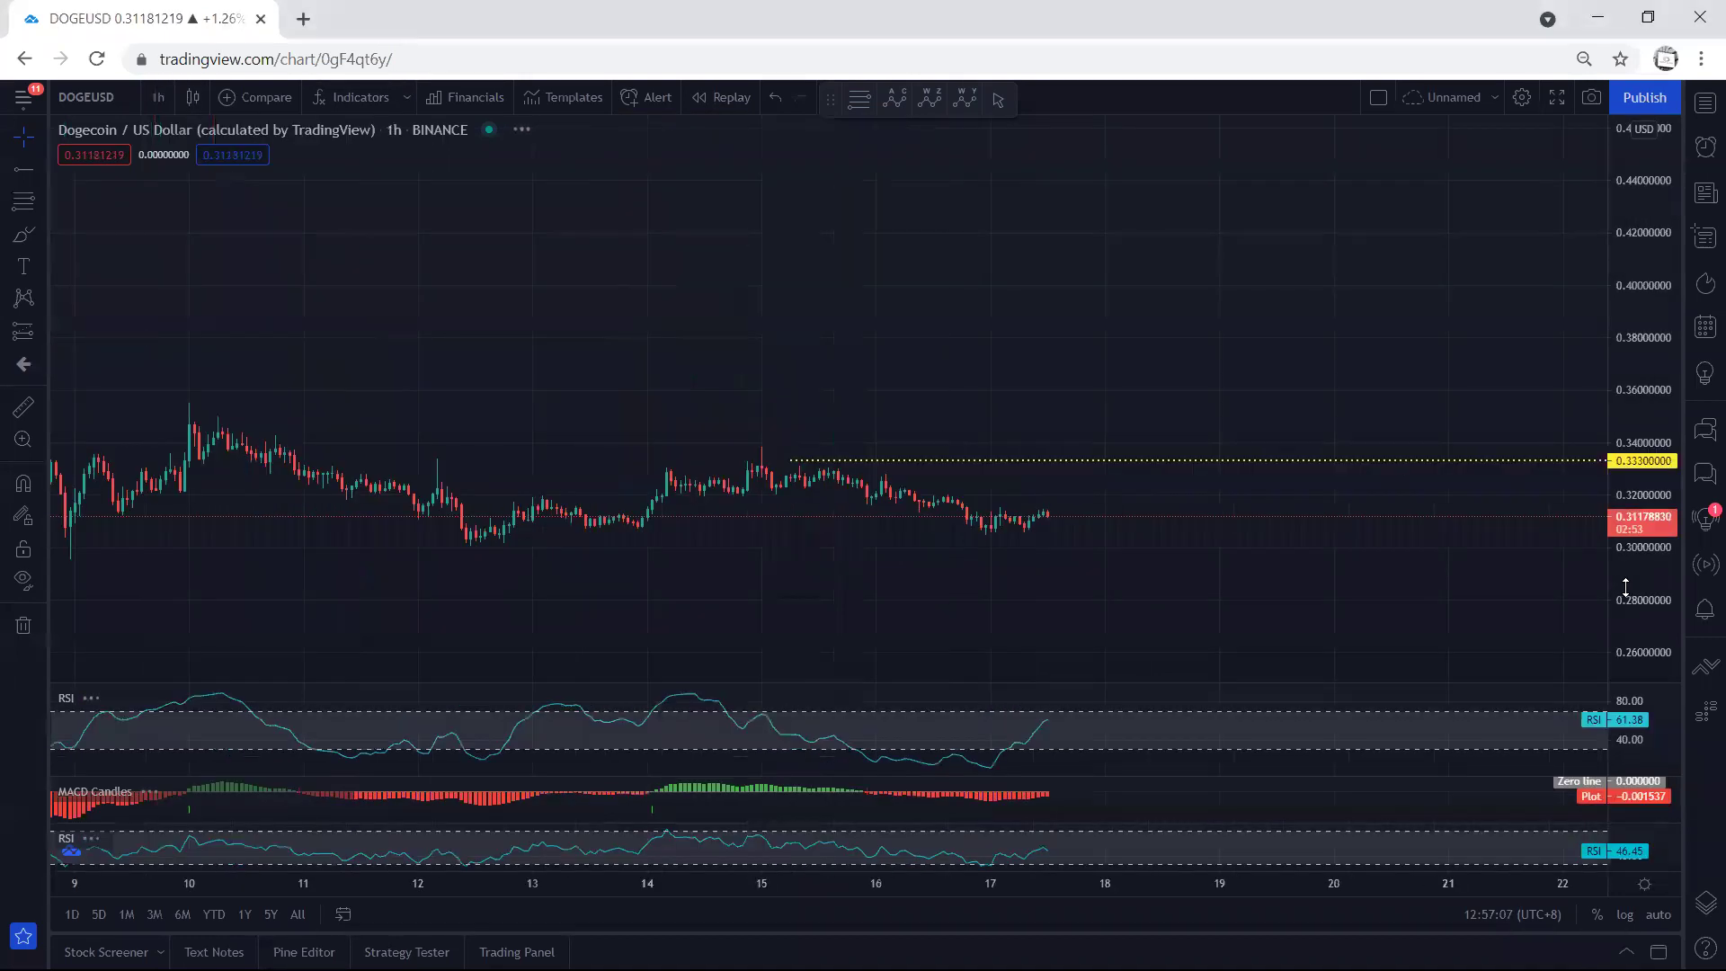
left_click_drag(1625, 580, 1625, 576)
left_click_drag(1246, 590, 1208, 584)
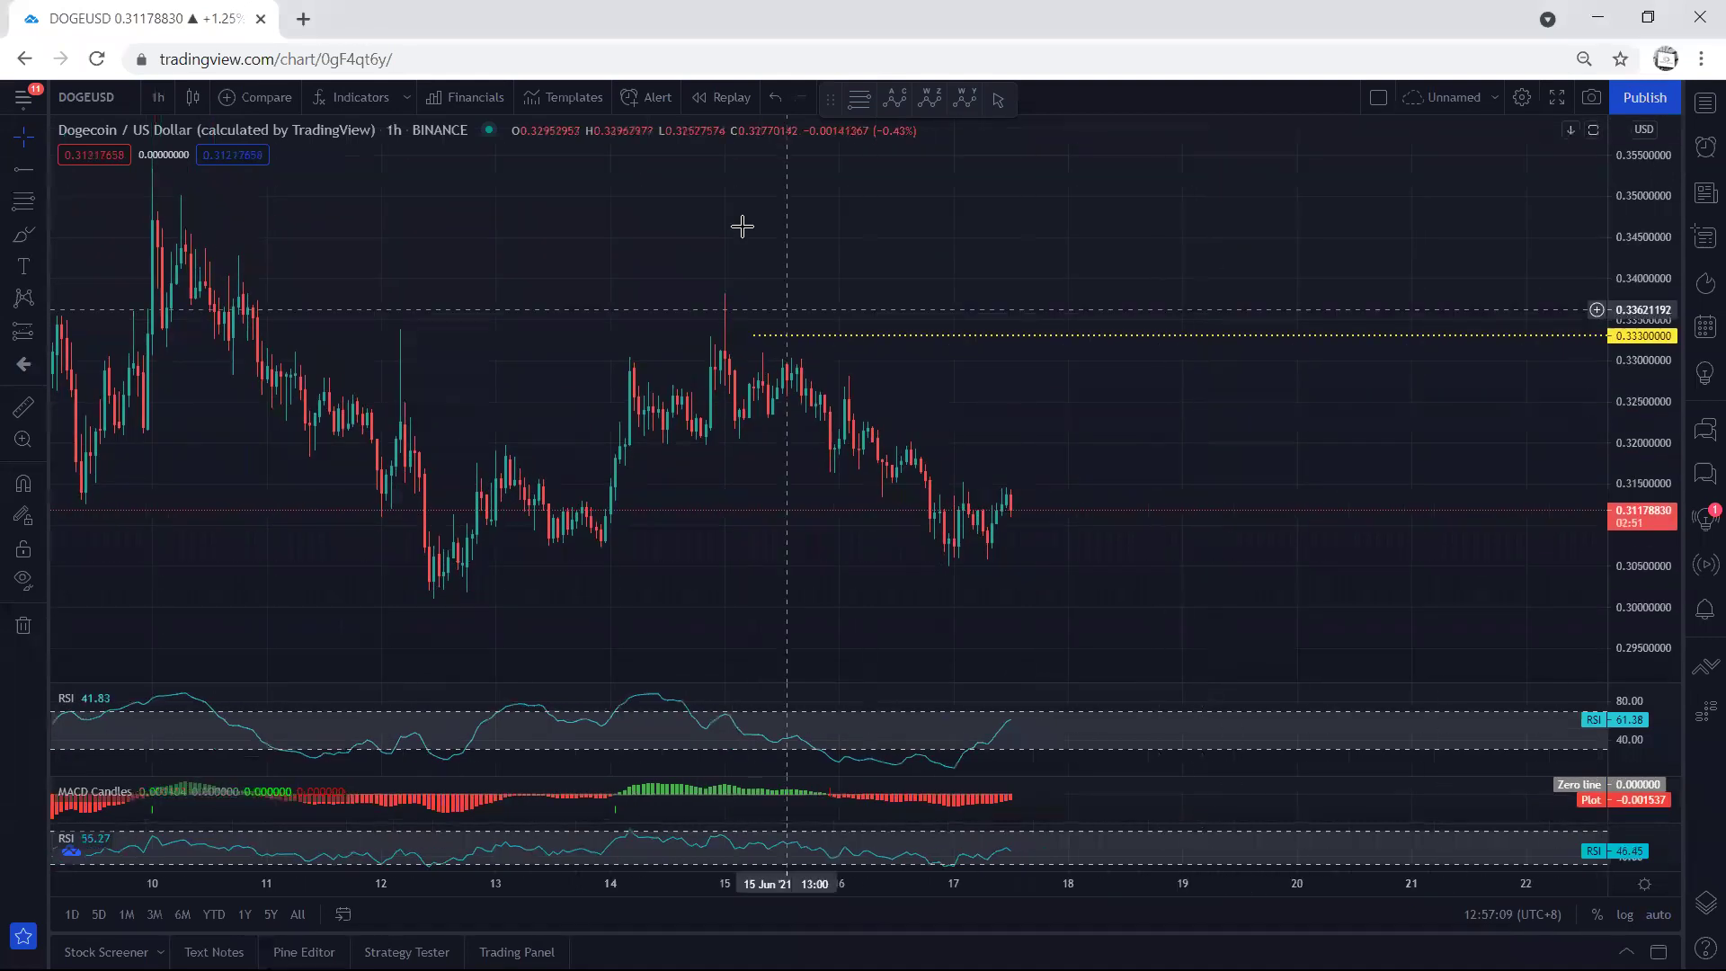
- Sketch the 15–17 June decline with its projected continuation, and an upward arrow to about 0.33, clearing the marks
left_click_drag(929, 540, 1001, 510)
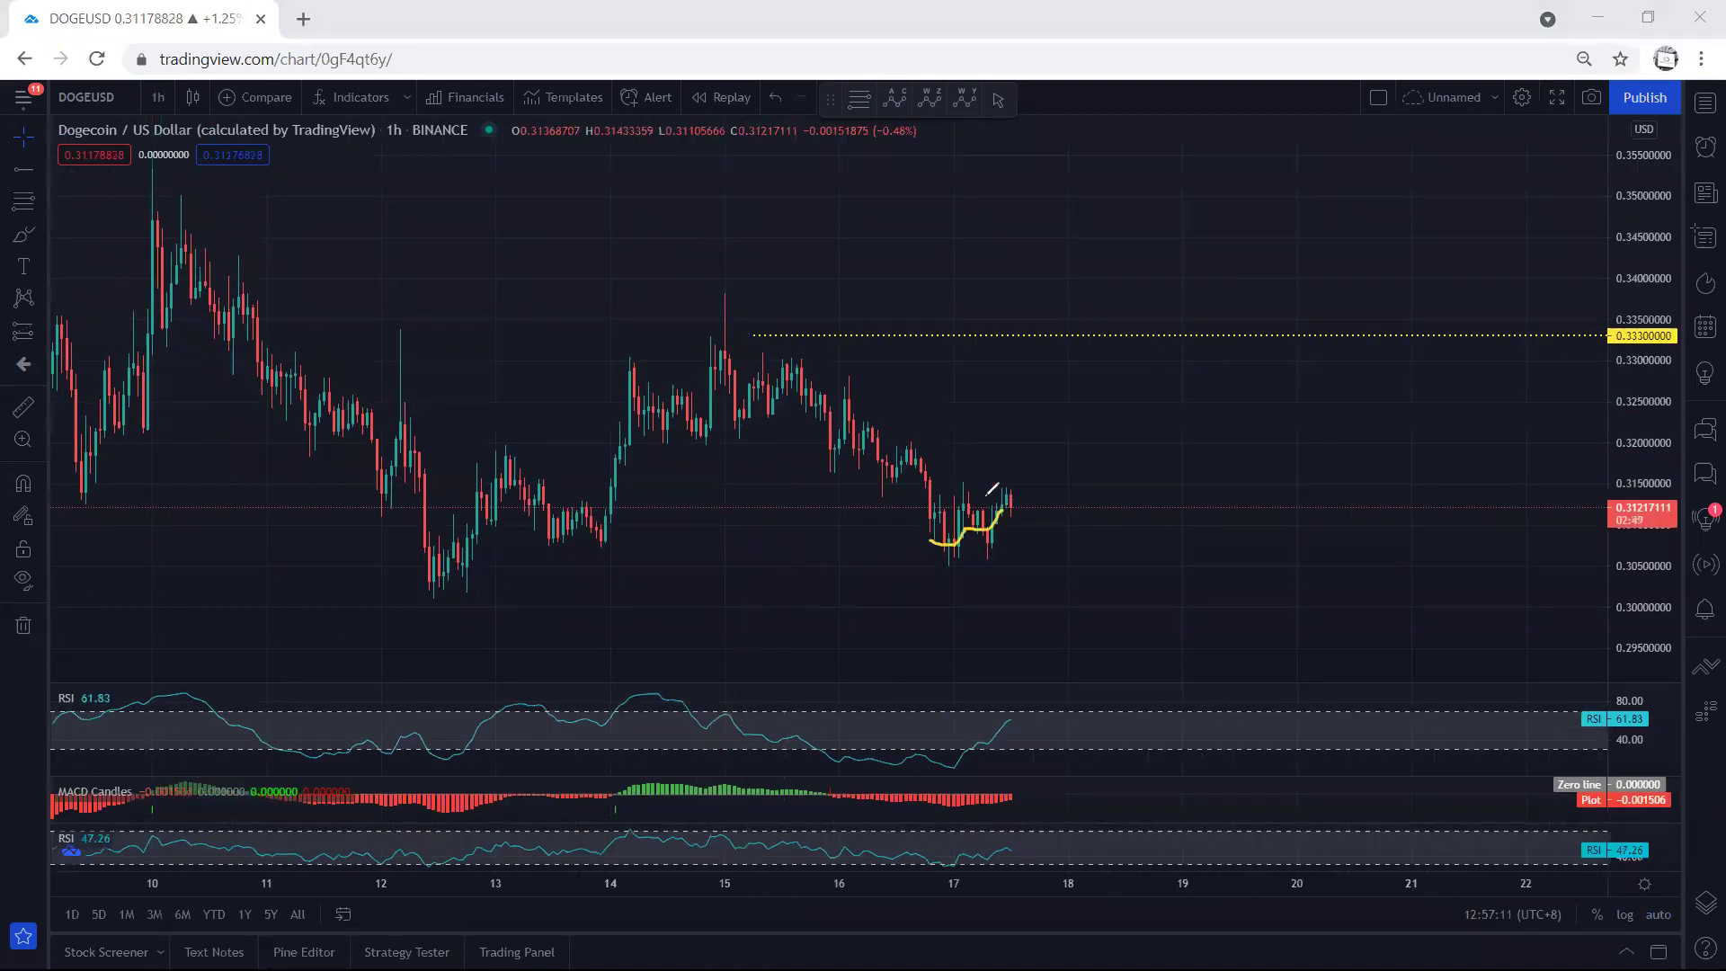
mouse_move(791, 382)
left_mouse_down()
mouse_move(963, 528)
mouse_move(1018, 514)
mouse_move(1062, 575)
left_mouse_up()
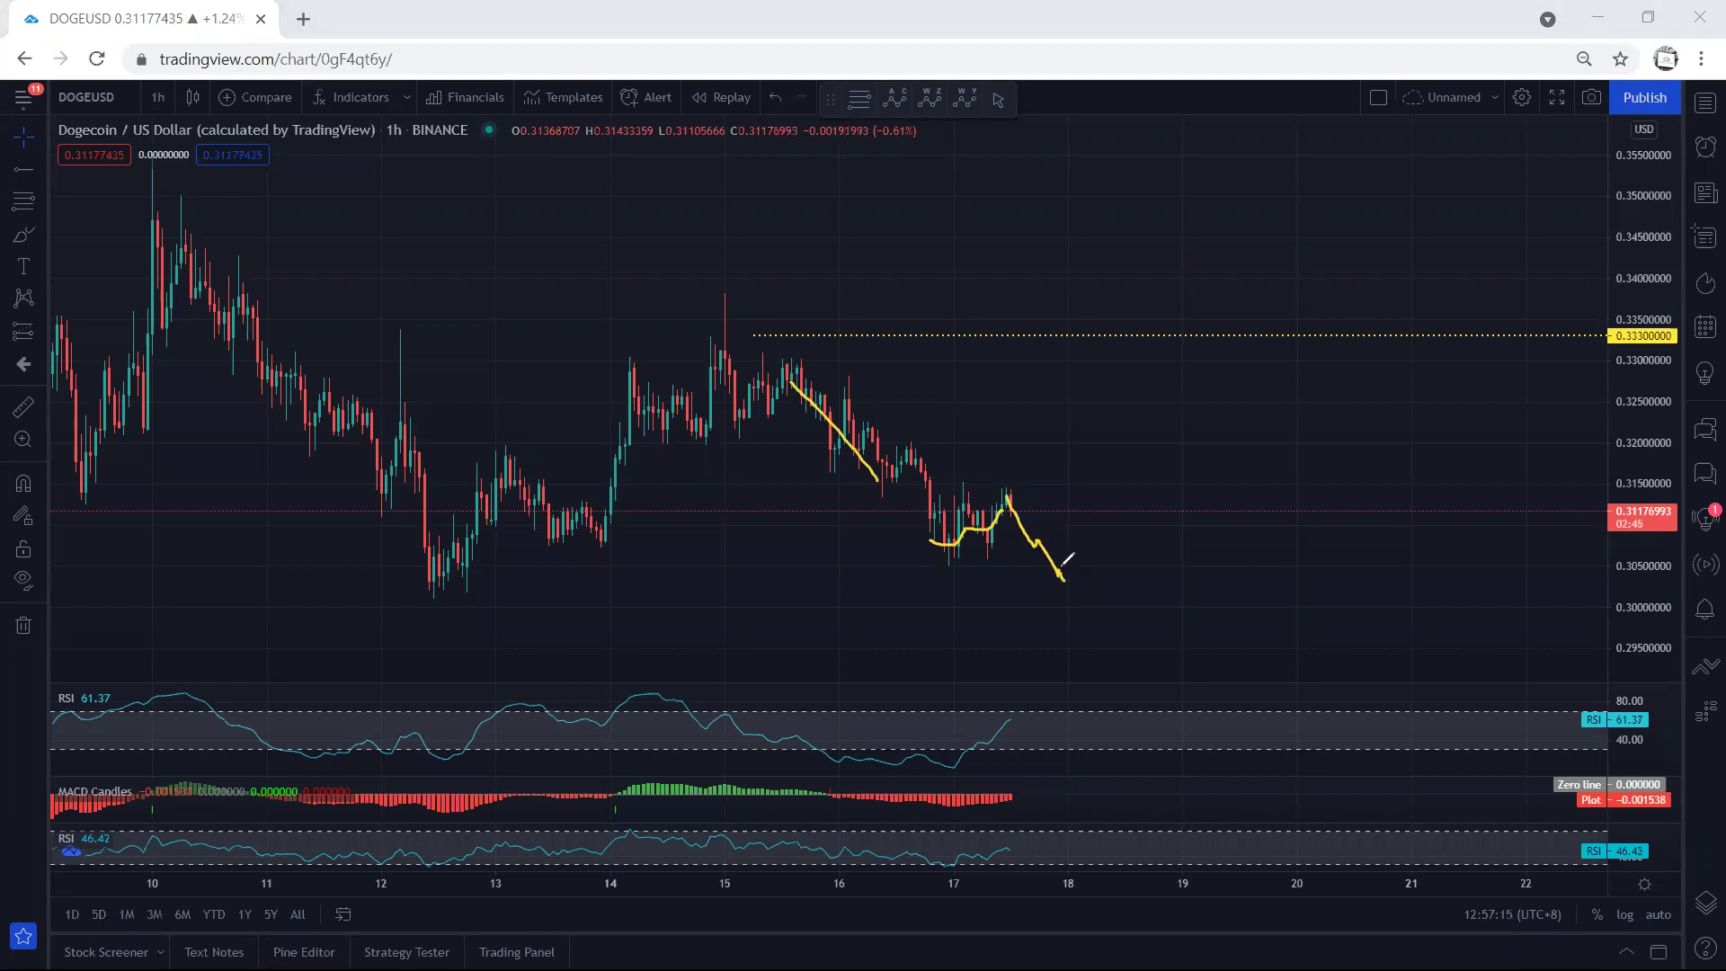
mouse_move(768, 362)
left_mouse_down()
mouse_move(1124, 617)
mouse_move(1188, 431)
left_mouse_up()
key("Escape")
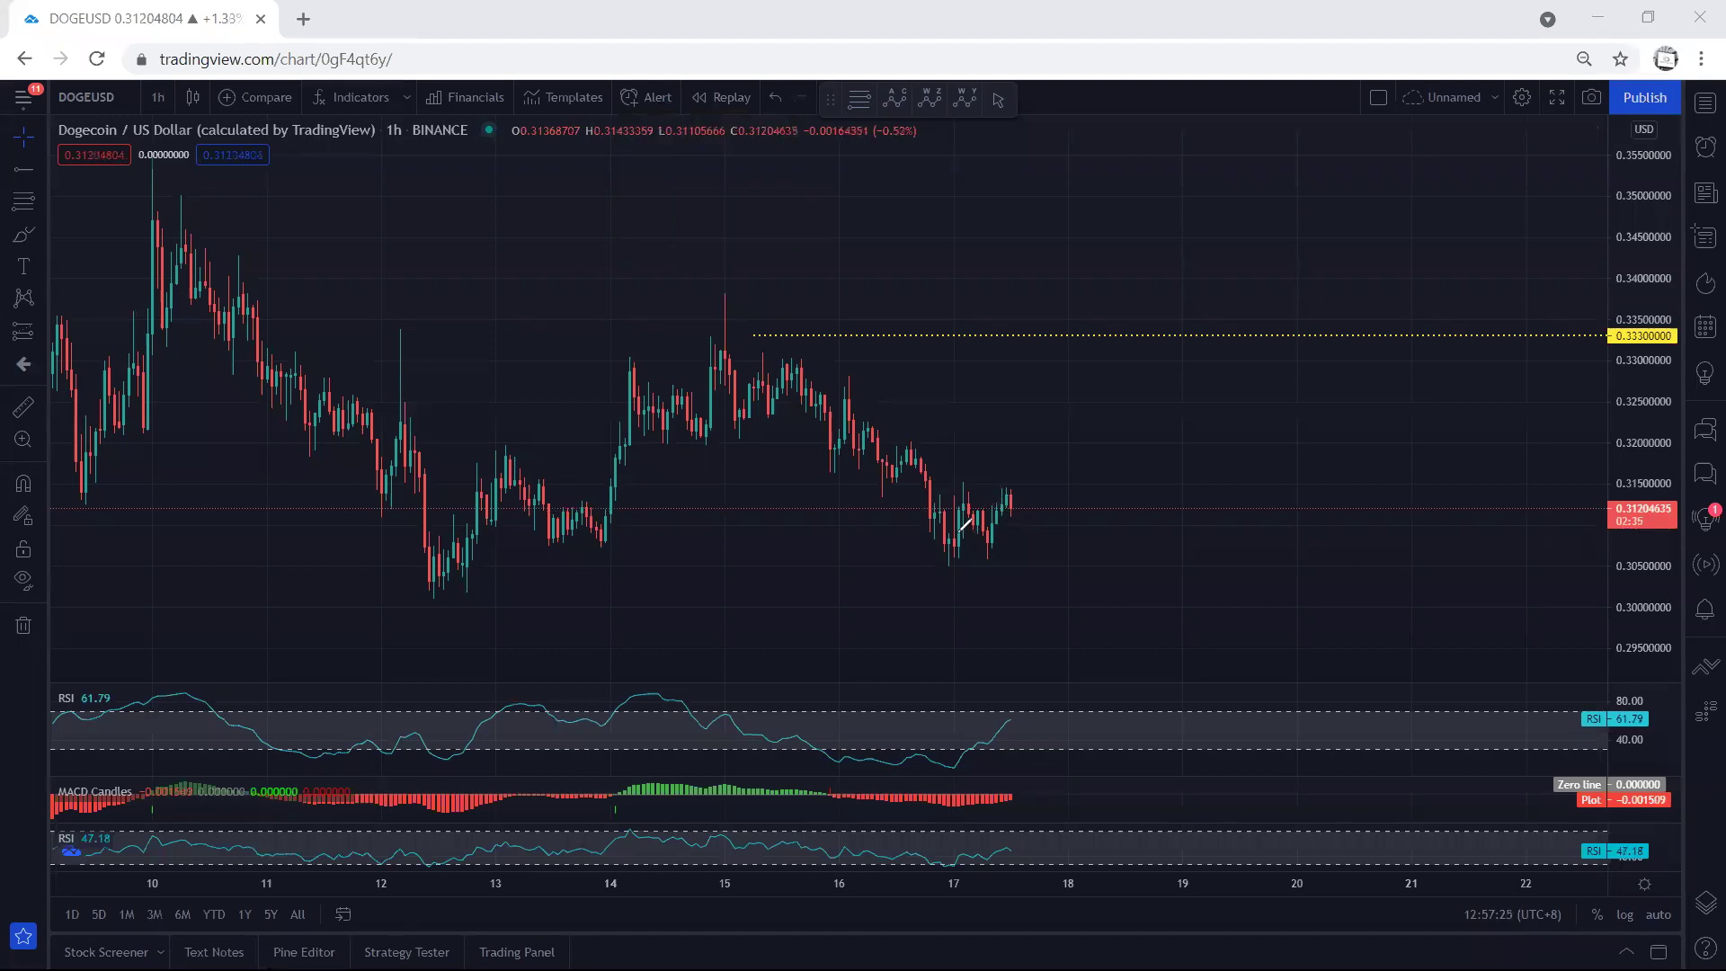
mouse_move(956, 538)
left_mouse_down()
mouse_move(1017, 485)
mouse_move(1035, 364)
mouse_move(1049, 368)
left_mouse_up()
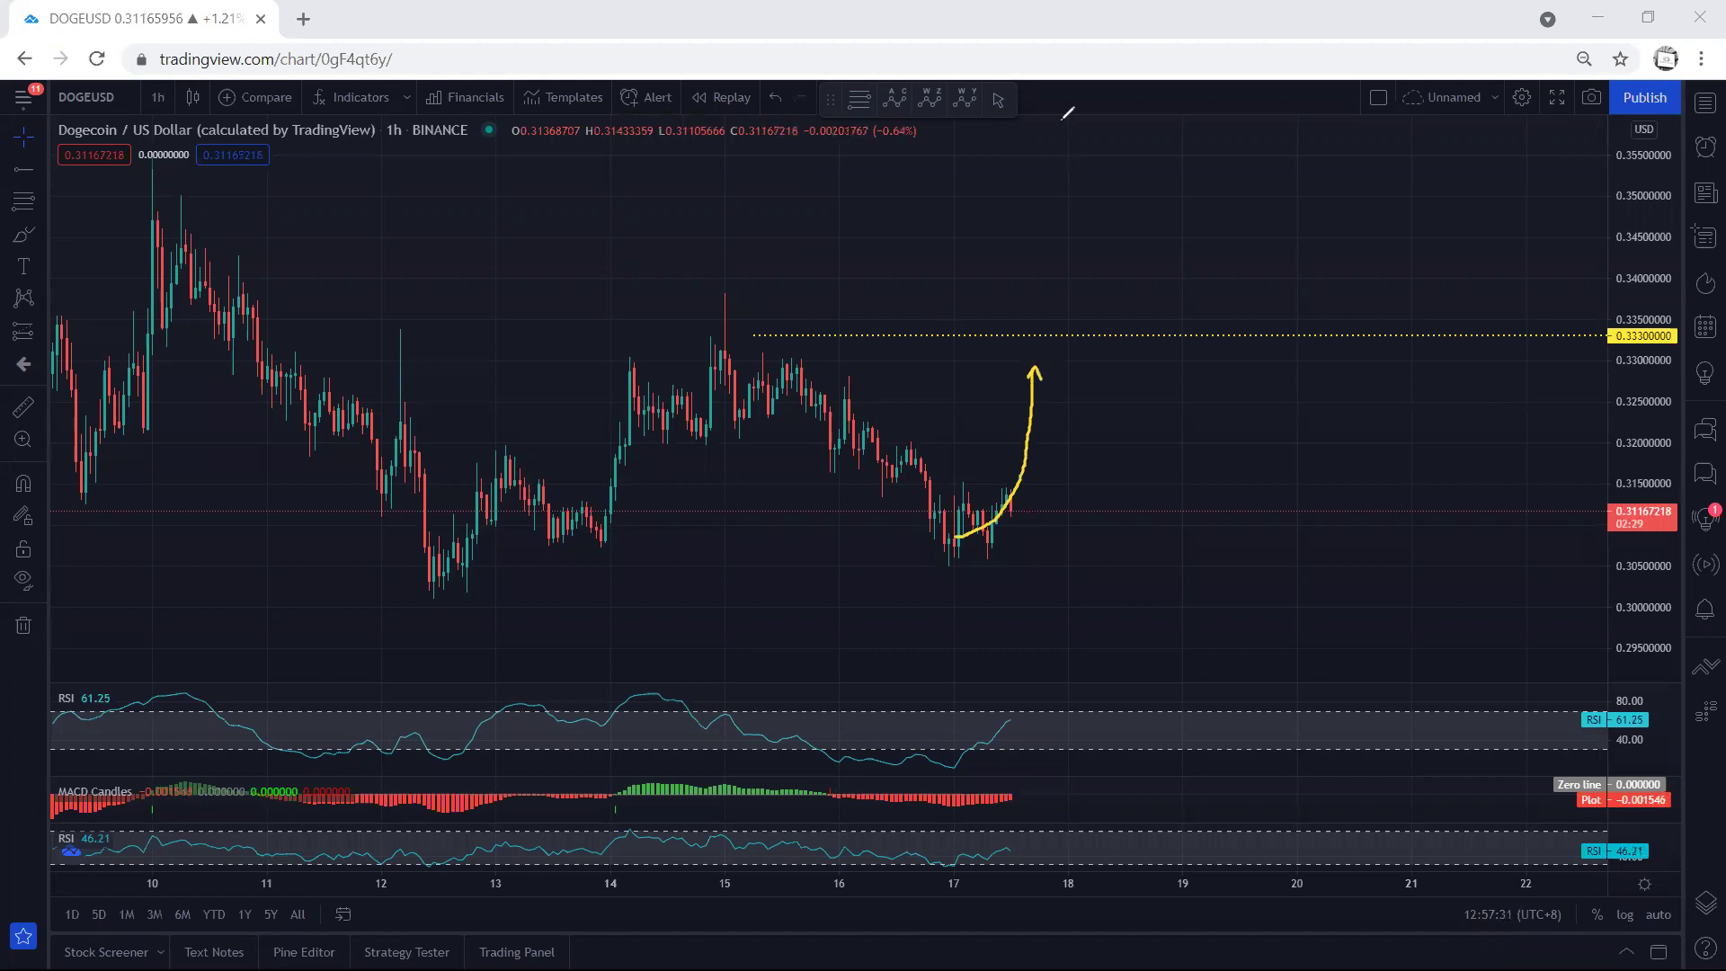
key("Escape")
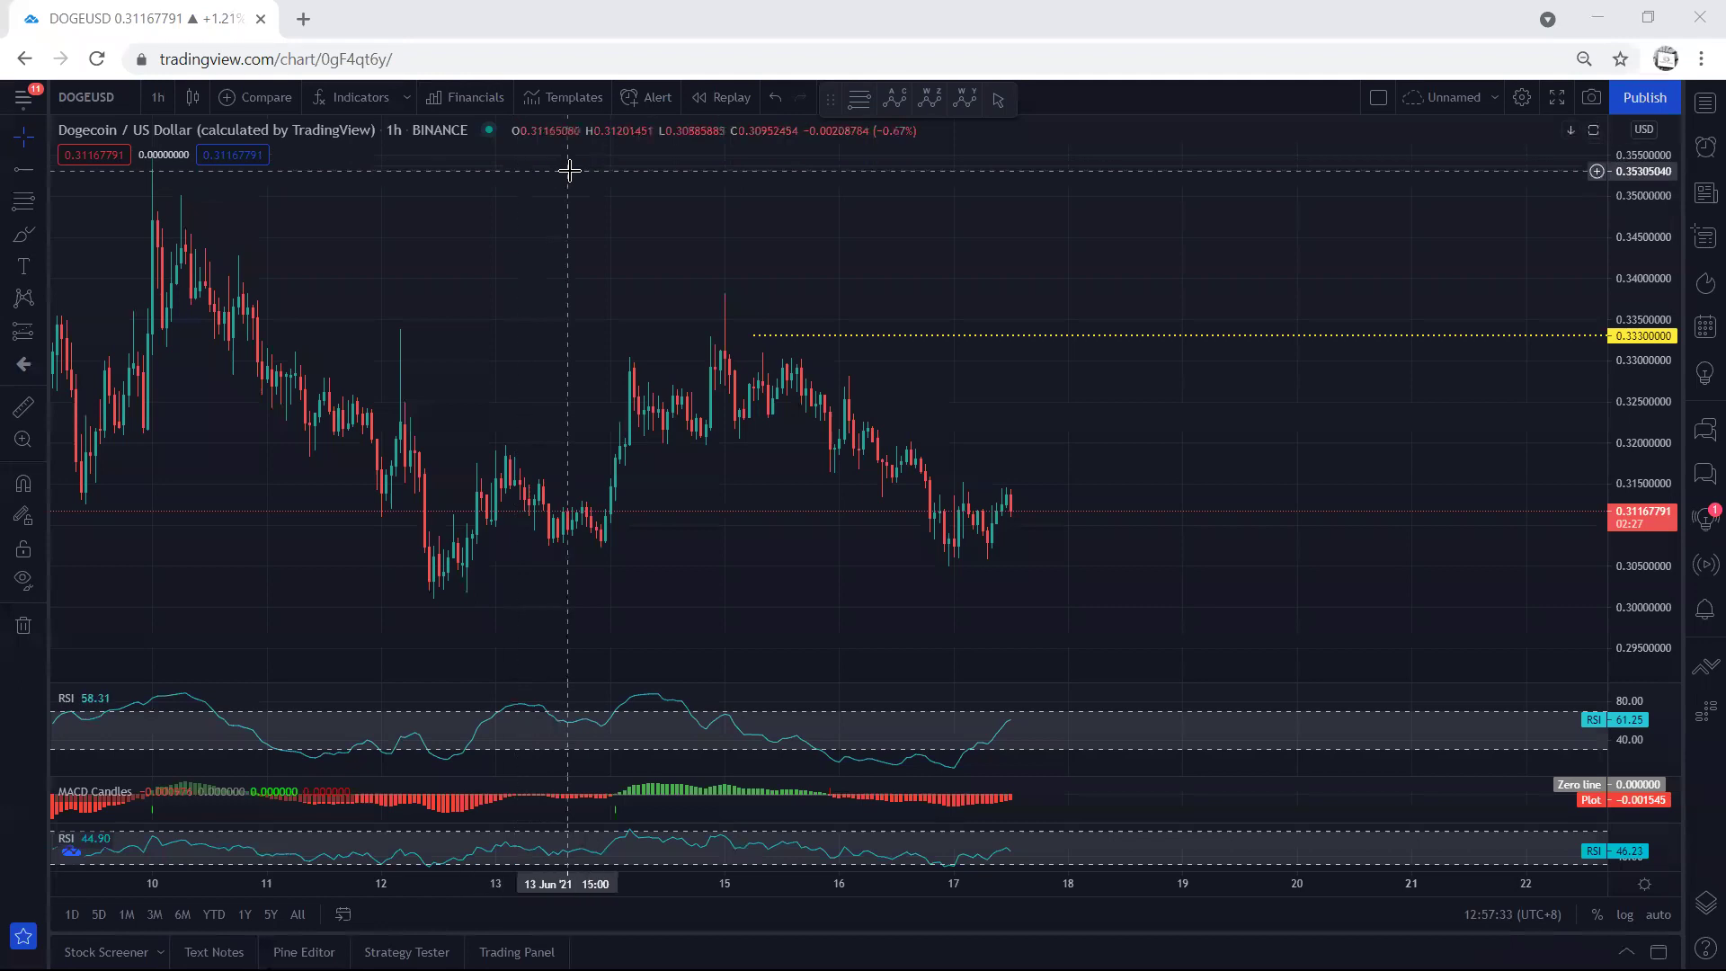
- Move the horizontal ray to start at the 16 June 05:00 candle and set its price to 0.322
left_click_drag(742, 335, 863, 417)
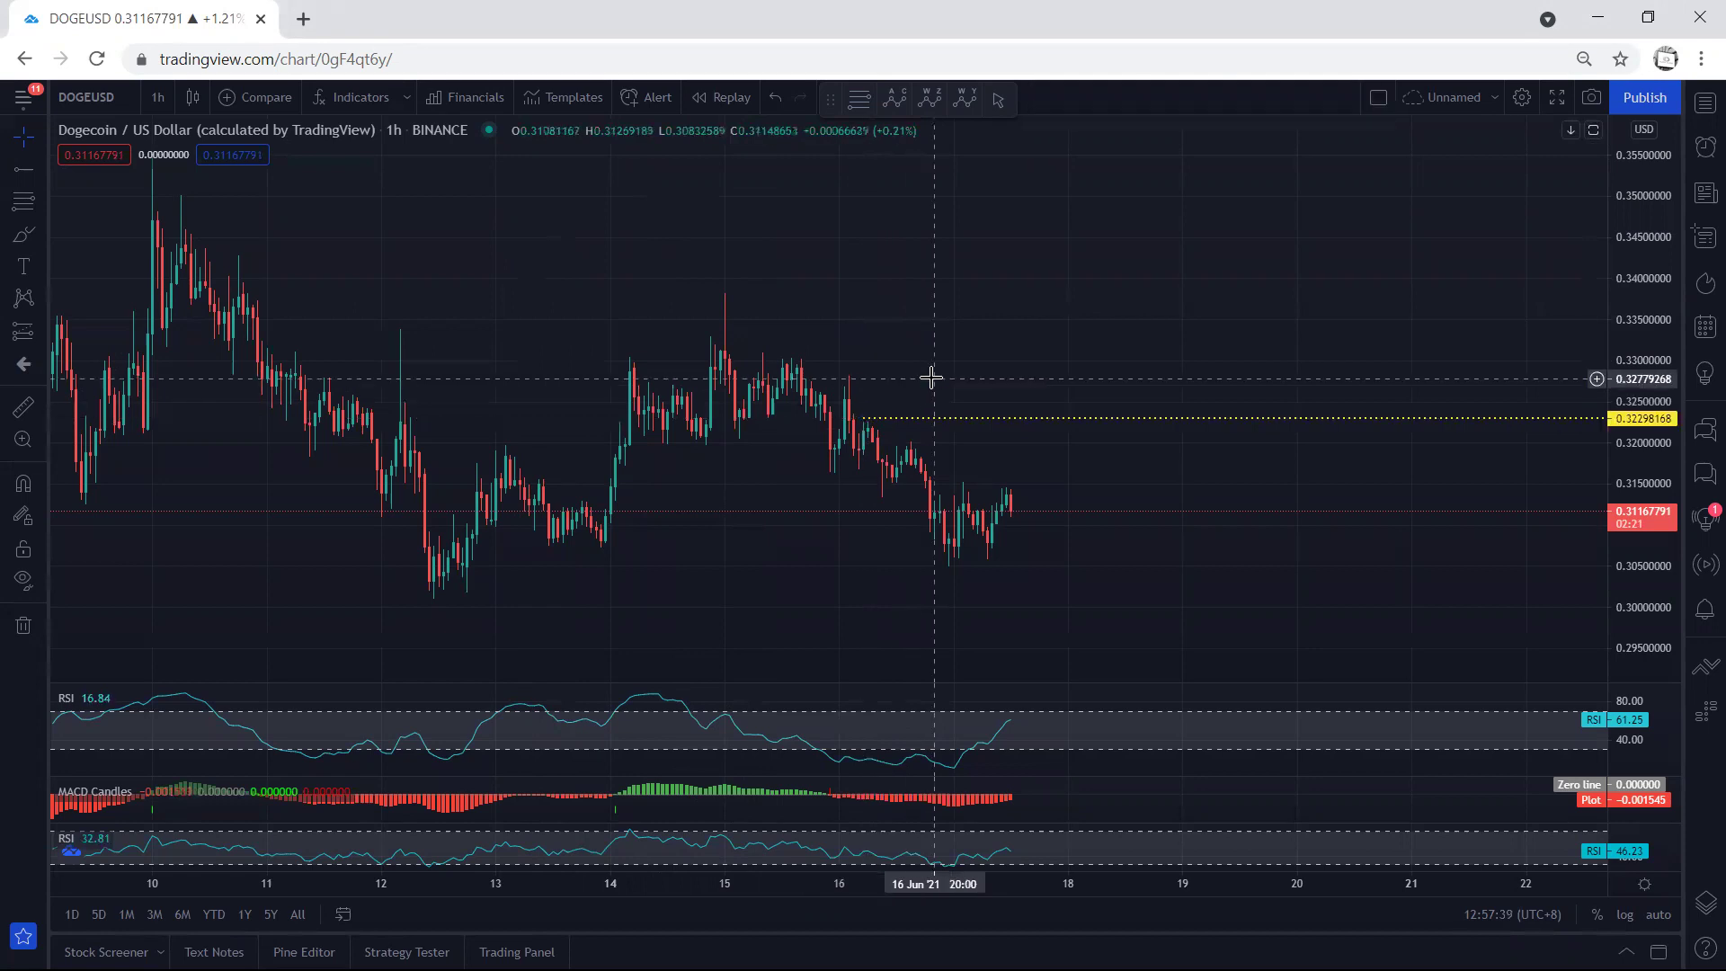
double_click(935, 419)
left_click(838, 511)
left_click_drag(836, 510, 891, 513)
type("22")
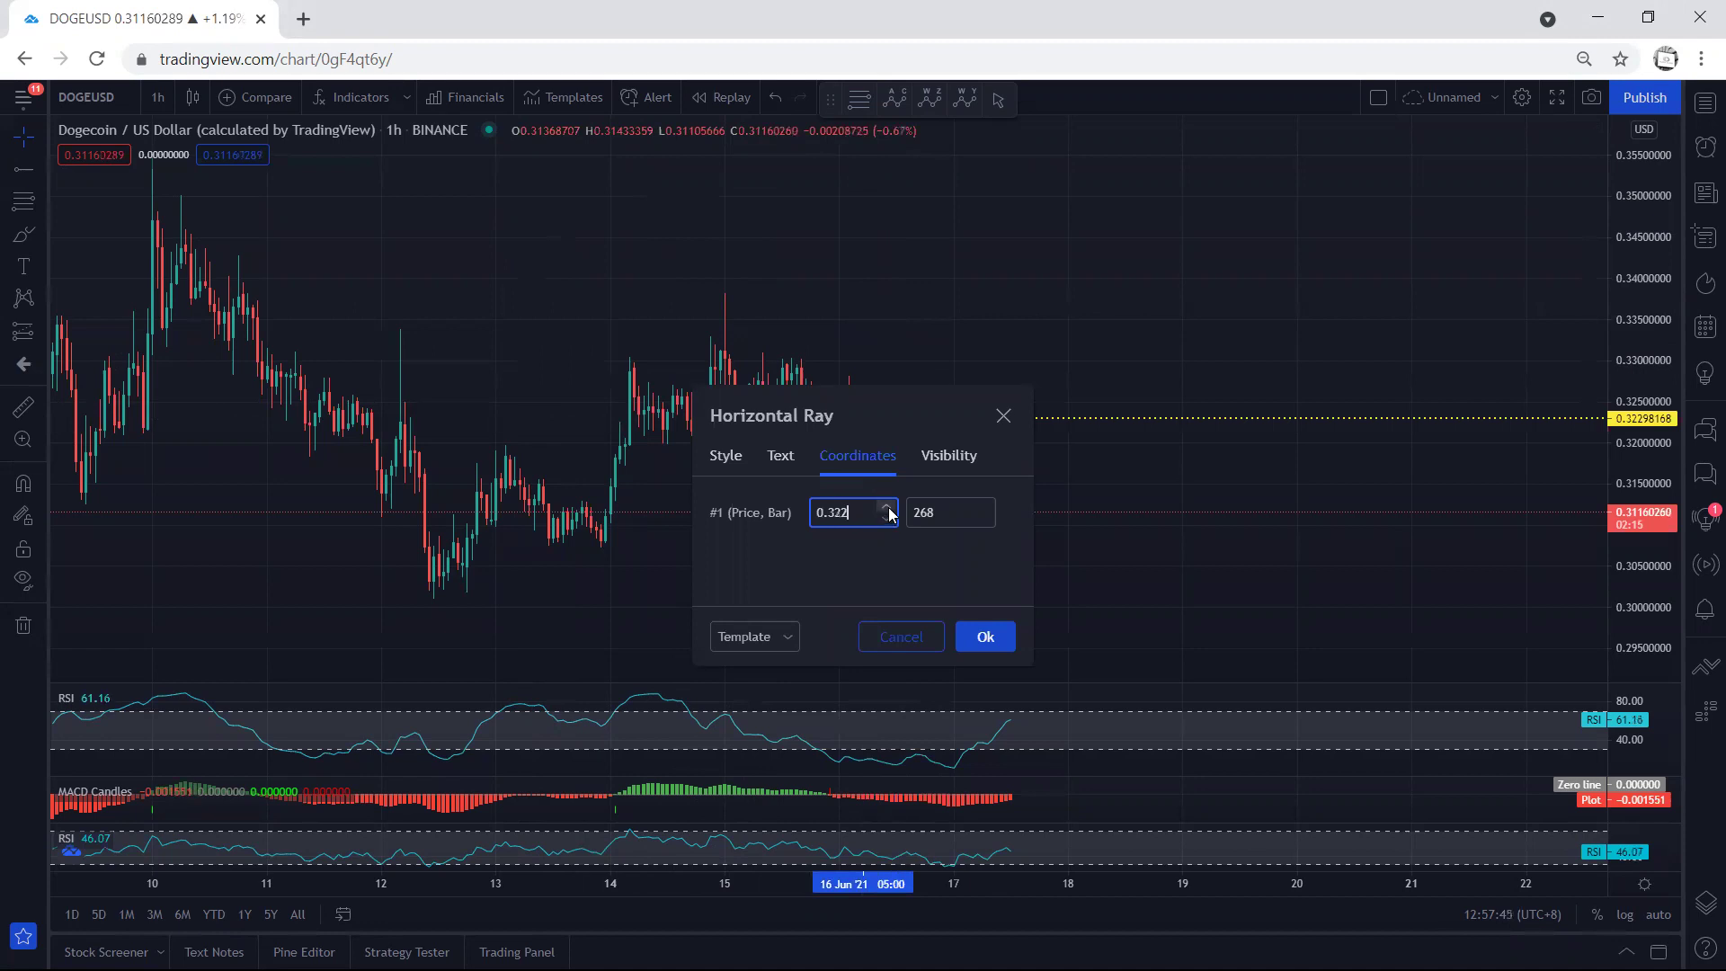
left_click(985, 636)
left_click(1116, 317)
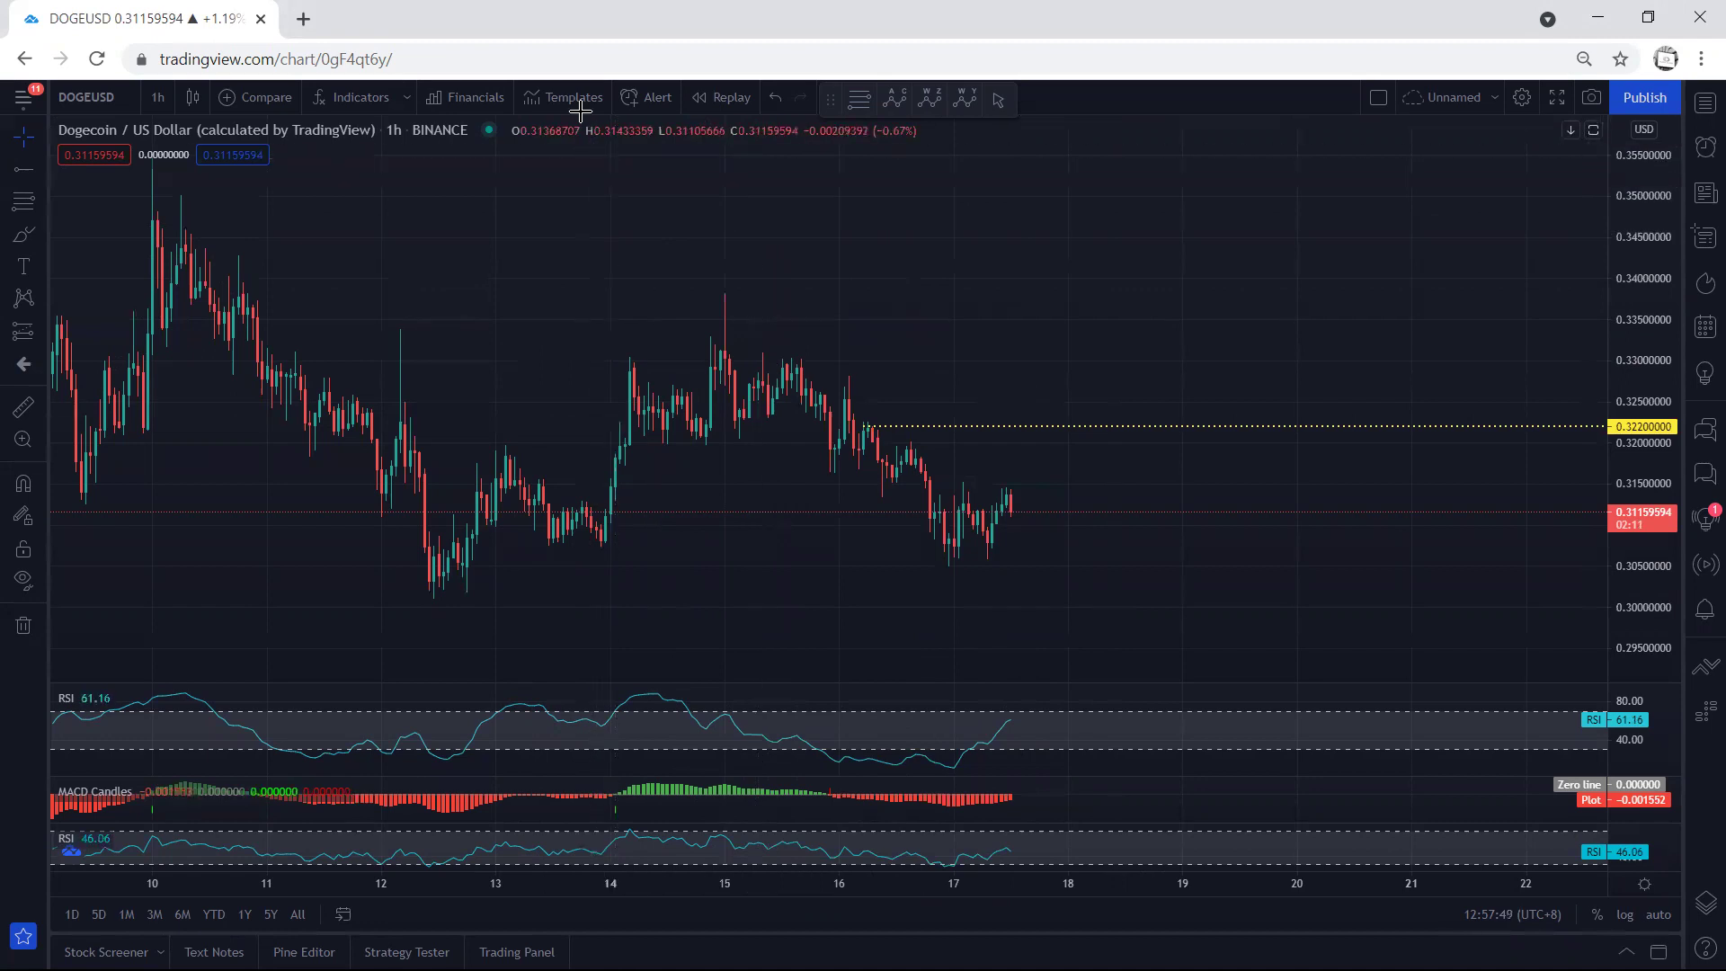
- Box the zone just below the horizontal ray and sketch a rising arrow through it to about 0.33, clearing the marks
mouse_move(906, 442)
left_mouse_down()
mouse_move(879, 421)
mouse_move(929, 431)
mouse_move(863, 427)
left_mouse_up()
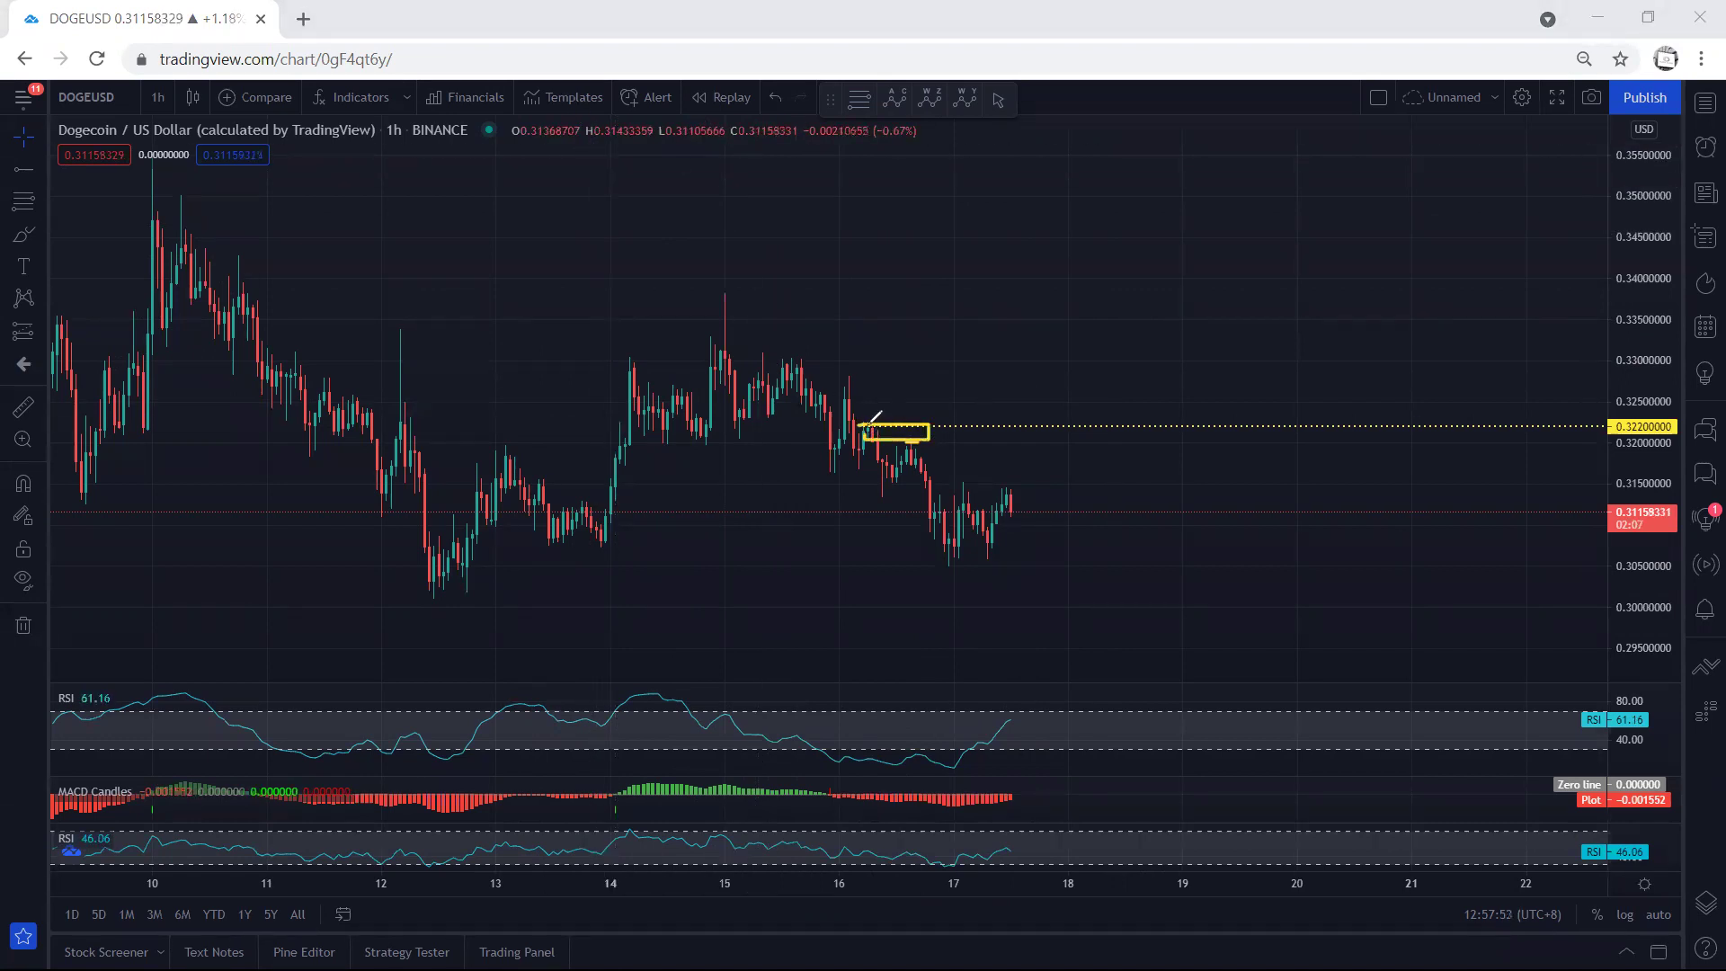
left_click_drag(970, 524, 1025, 362)
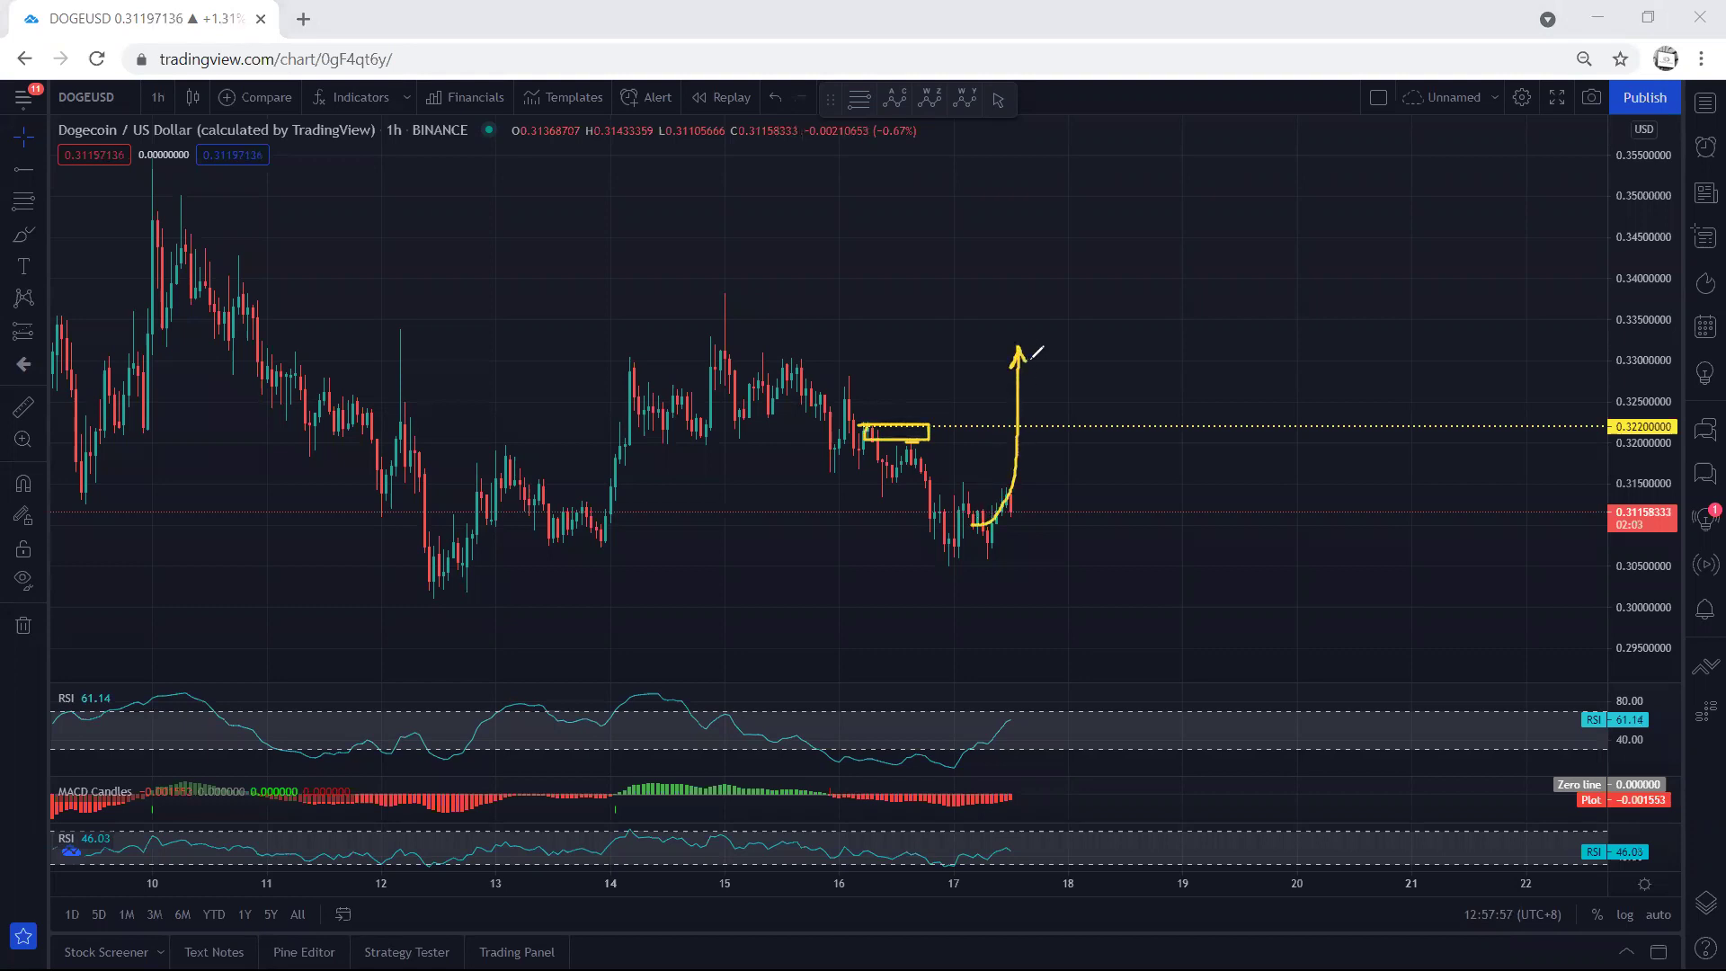
left_click_drag(937, 540, 1078, 447)
mouse_move(956, 357)
left_mouse_down()
mouse_move(969, 408)
mouse_move(951, 401)
left_mouse_up()
key("e")
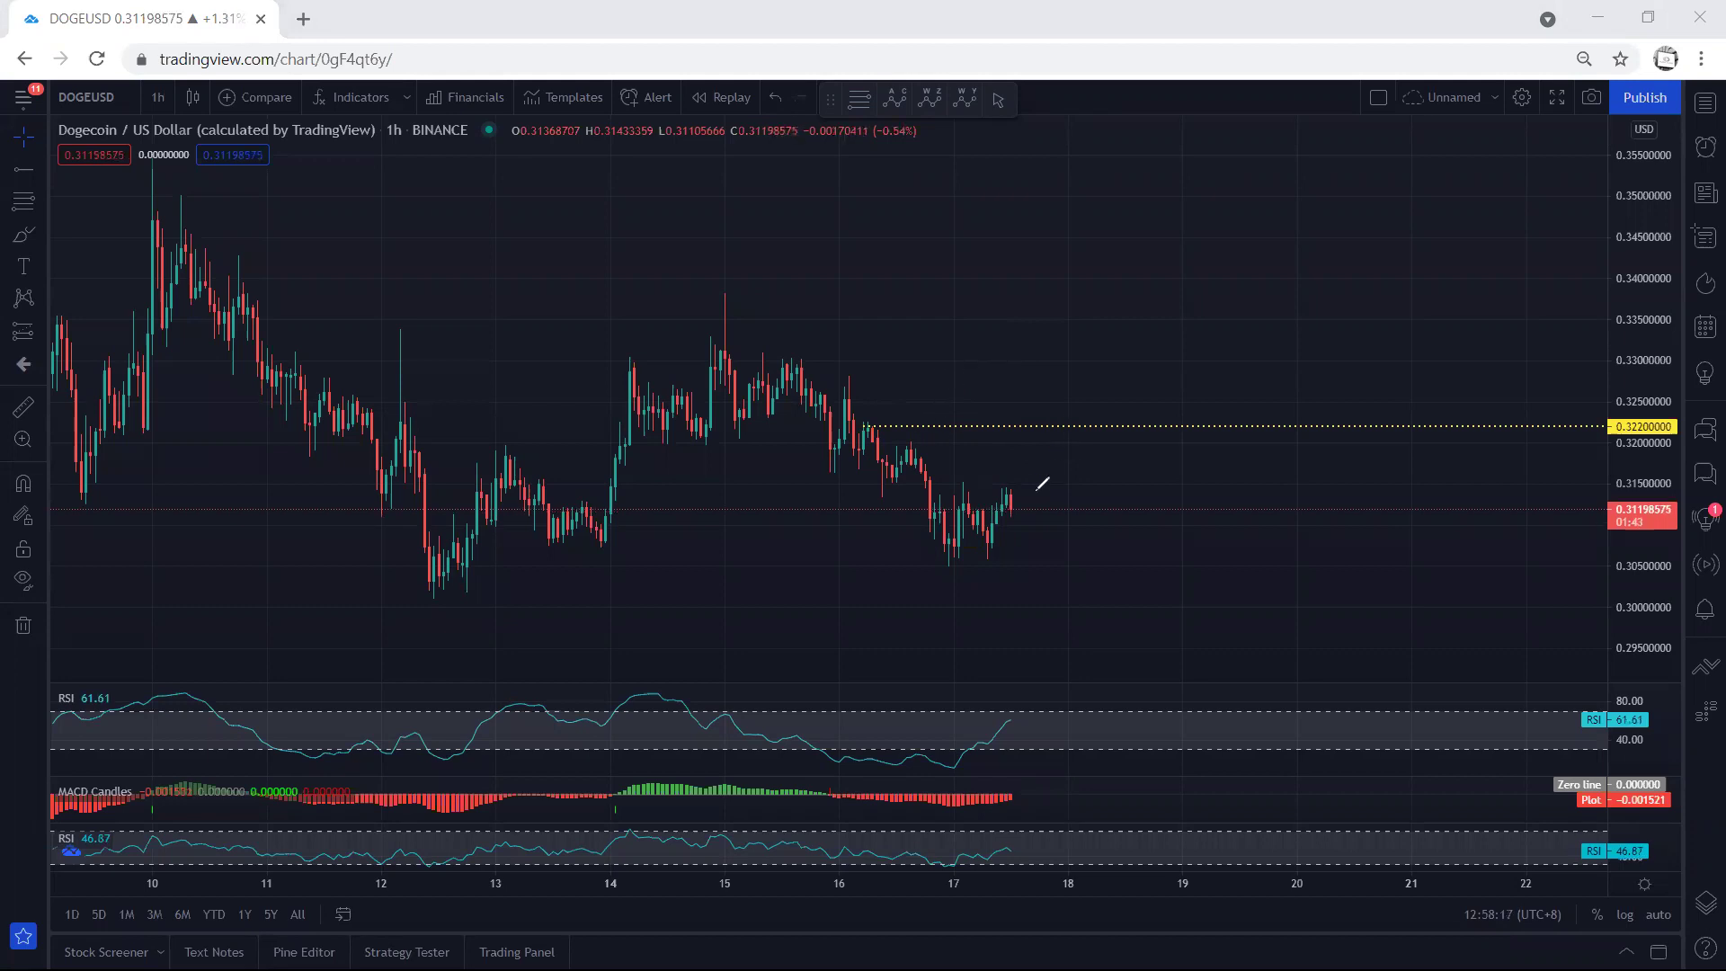
- Sketch a rise to the horizontal ray followed by a drop to about 0.302, and clear it
mouse_move(973, 539)
left_mouse_down()
mouse_move(1011, 519)
mouse_move(1040, 424)
mouse_move(1053, 591)
left_mouse_up()
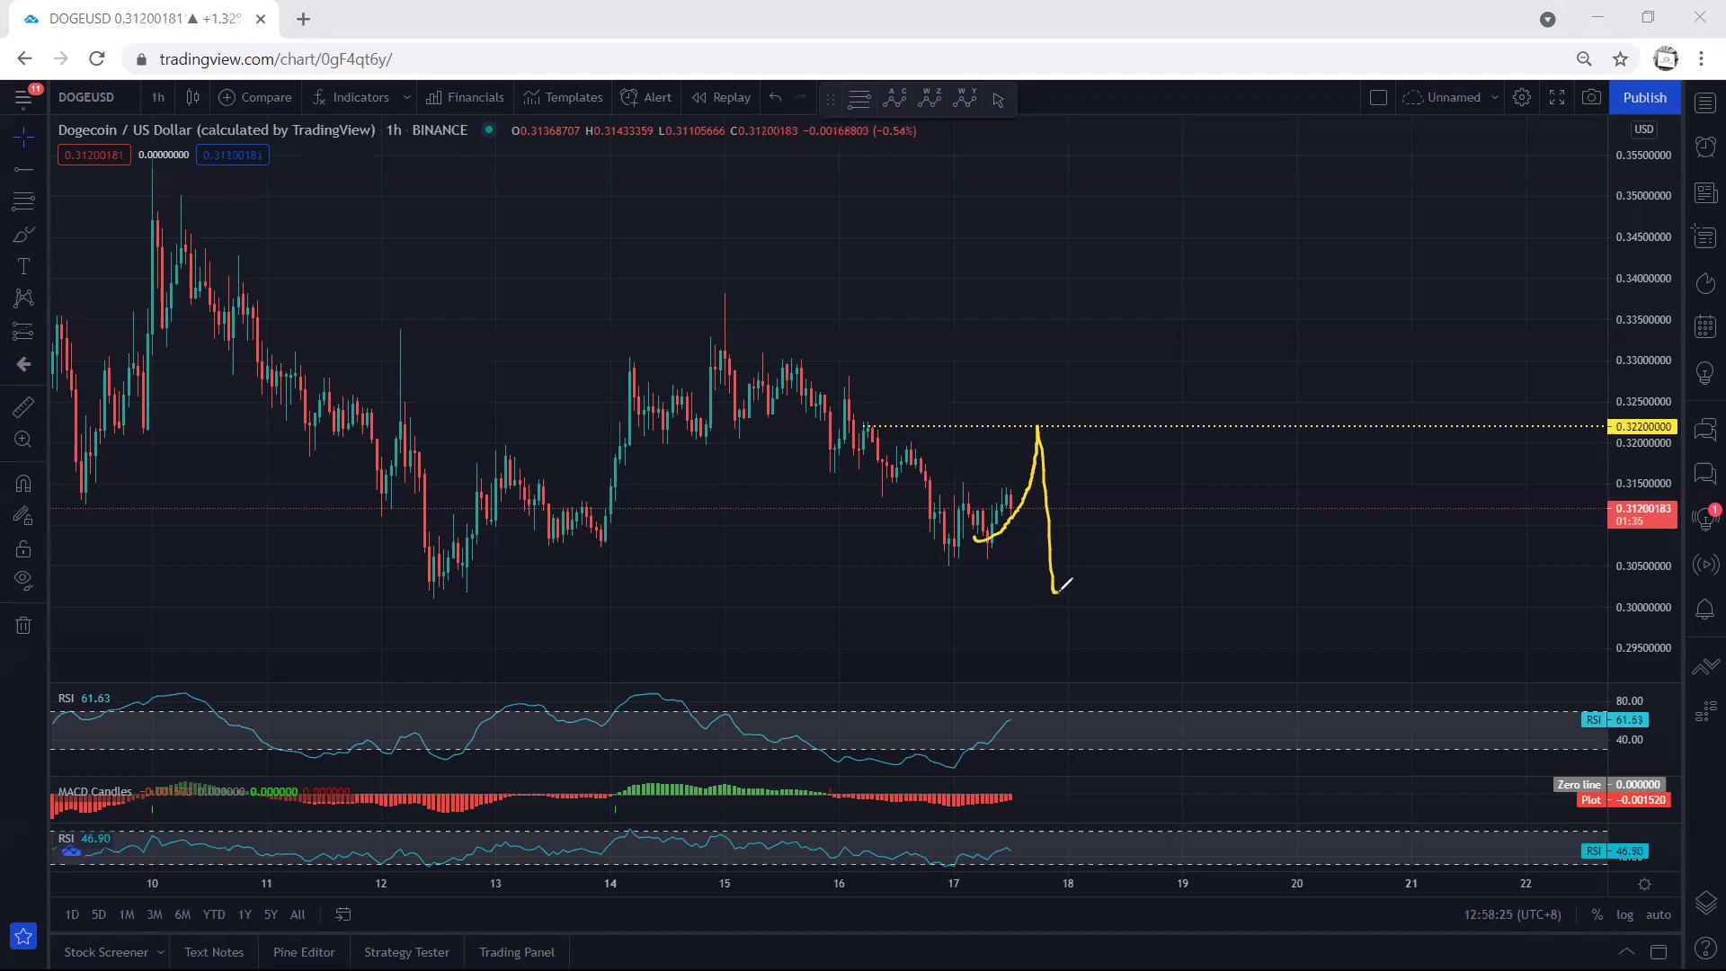
key("ctrl+z")
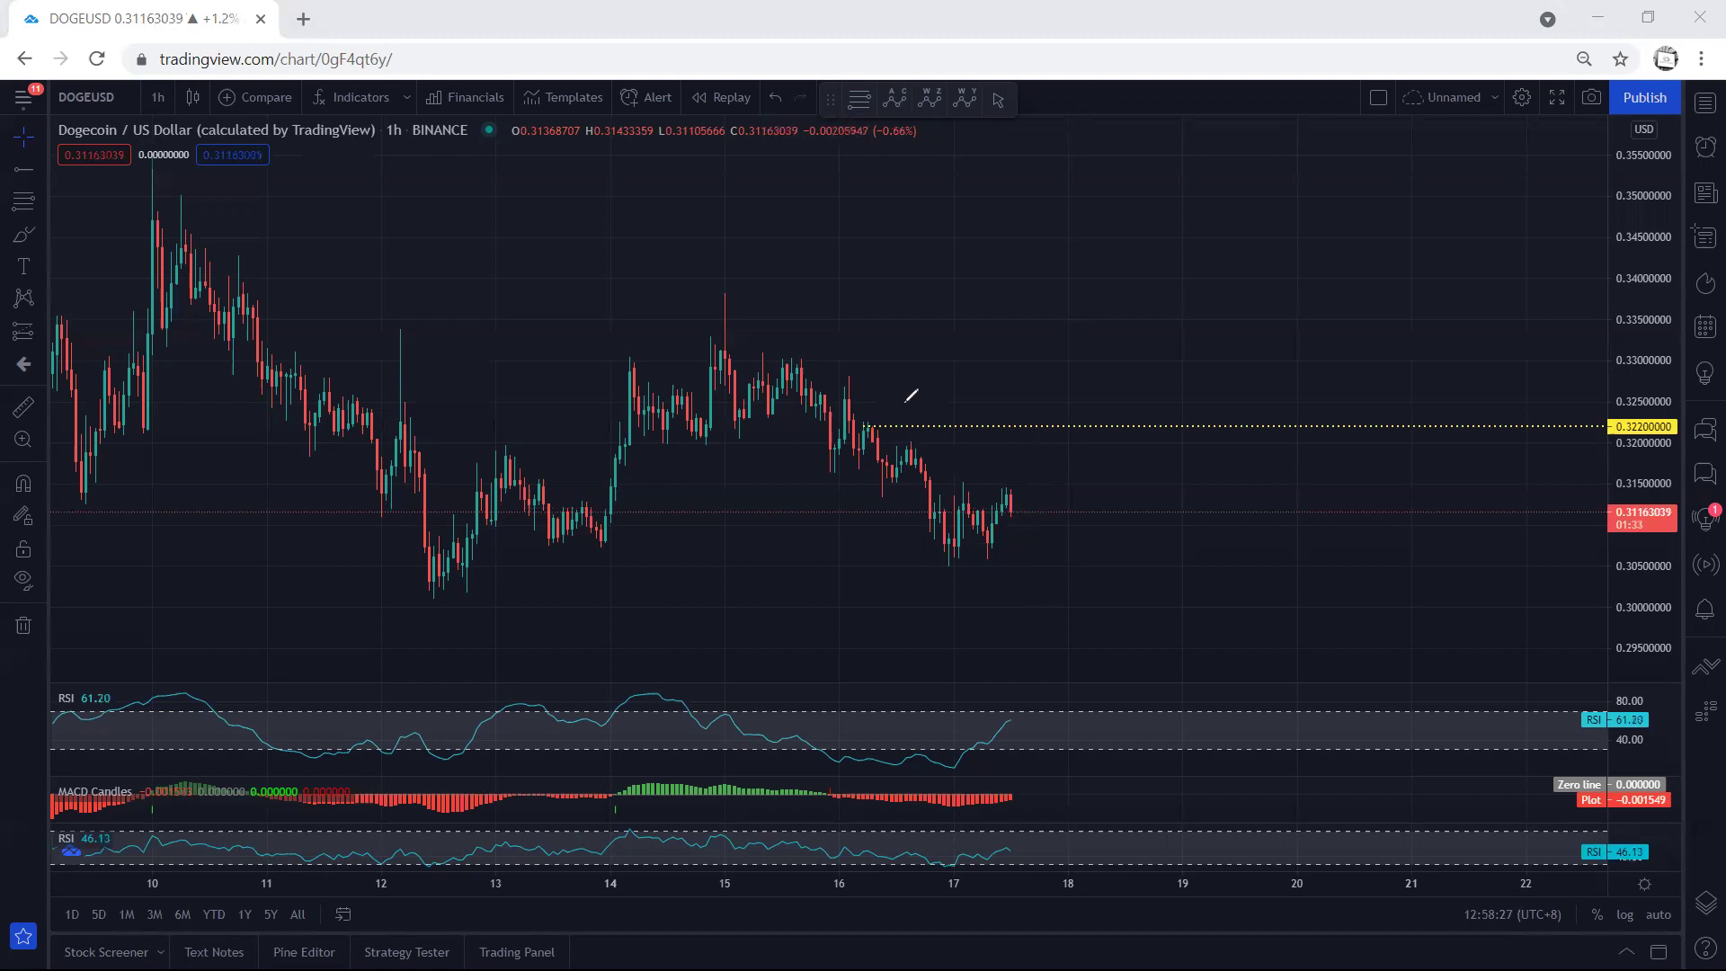
- Point an arrow at the horizontal ray and circle the 16 June candle cluster below it, clearing the annotations
left_click_drag(903, 366, 910, 424)
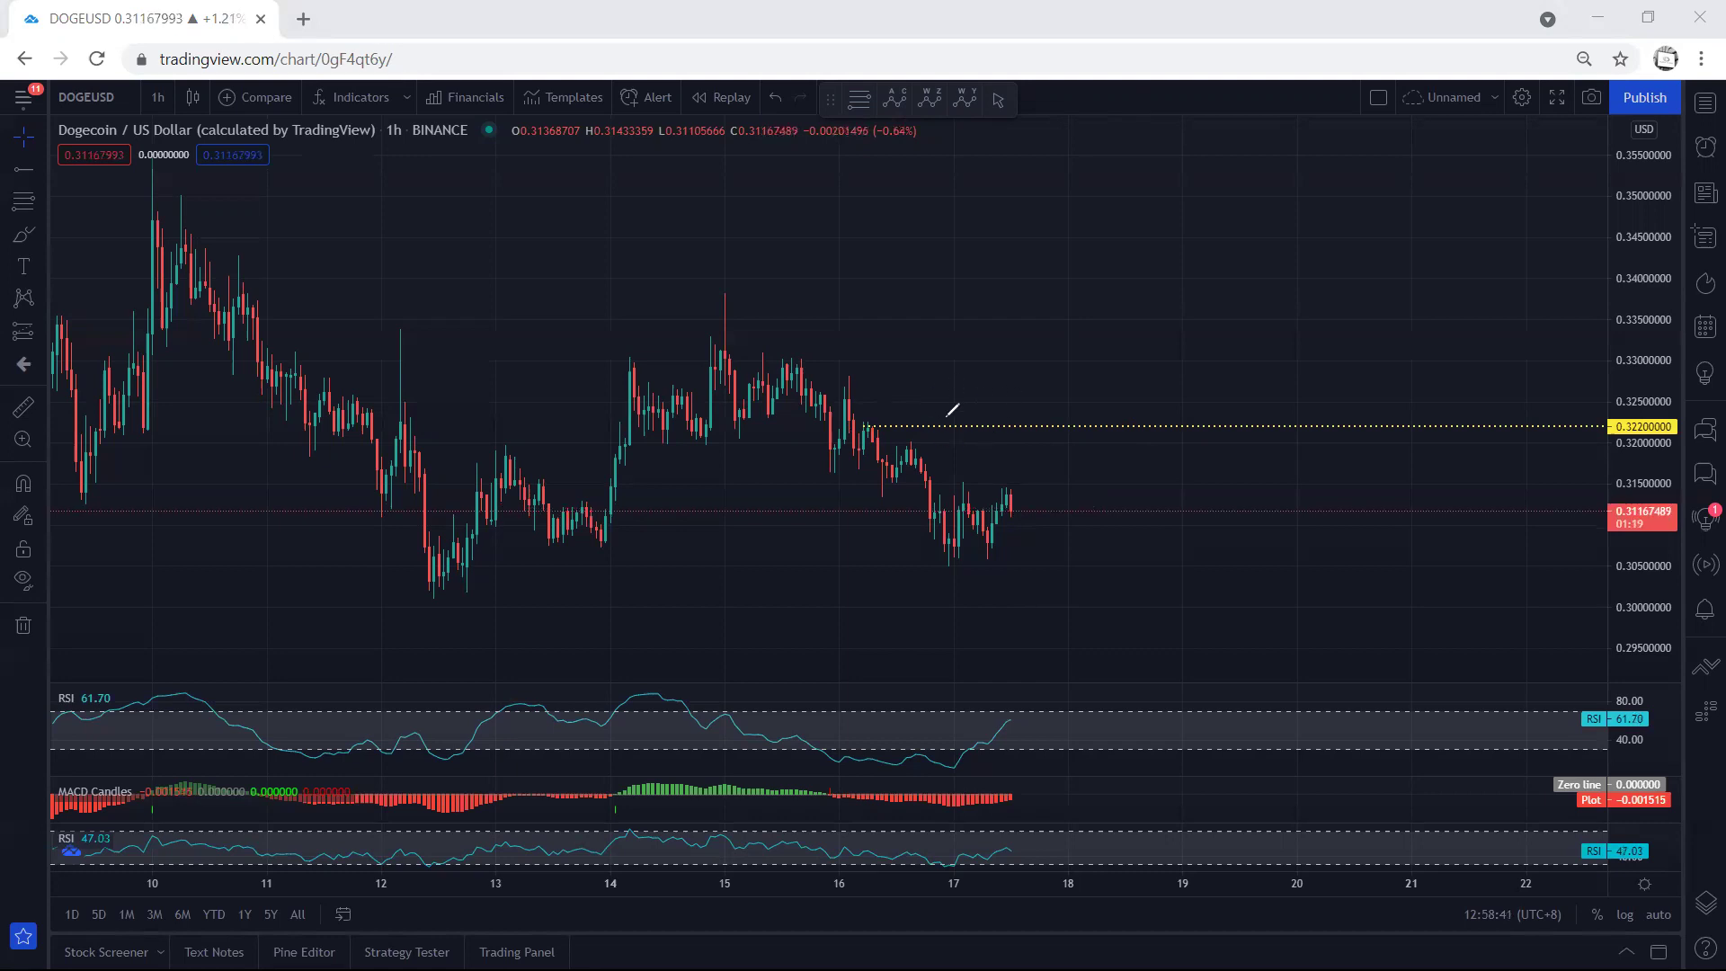
left_click_drag(915, 368, 932, 409)
mouse_move(879, 462)
left_mouse_down()
mouse_move(899, 472)
mouse_move(915, 433)
mouse_move(889, 461)
mouse_move(919, 473)
left_mouse_up()
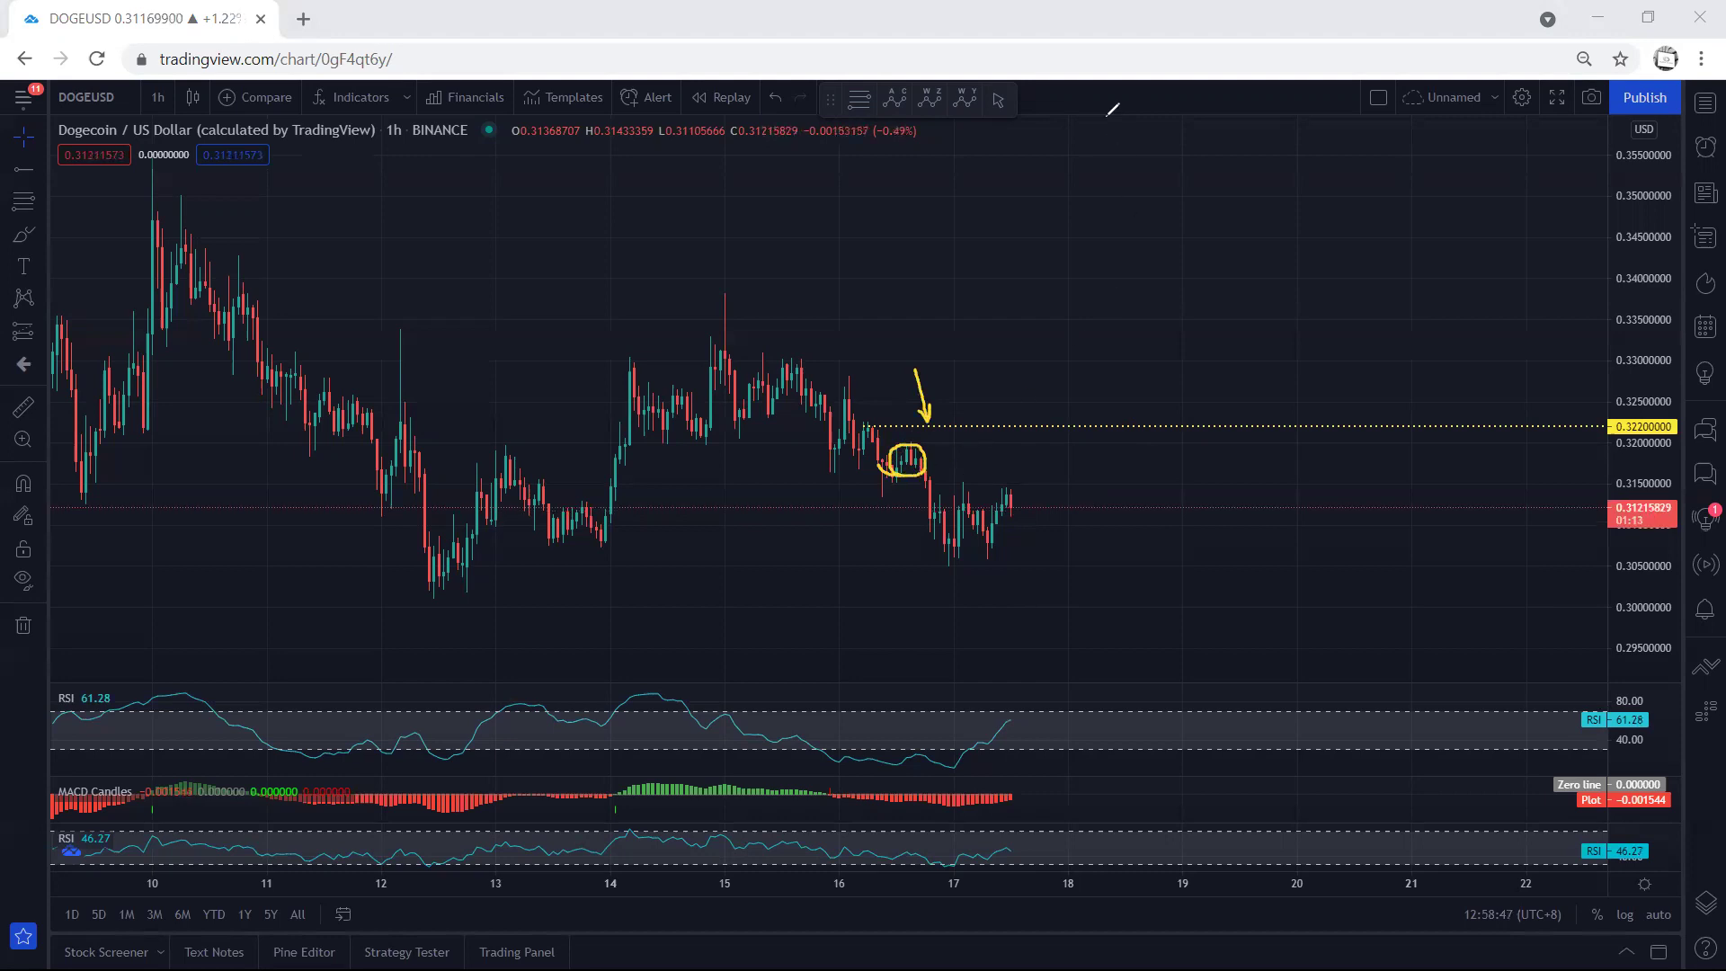
key("Escape")
left_click_drag(458, 282, 527, 277)
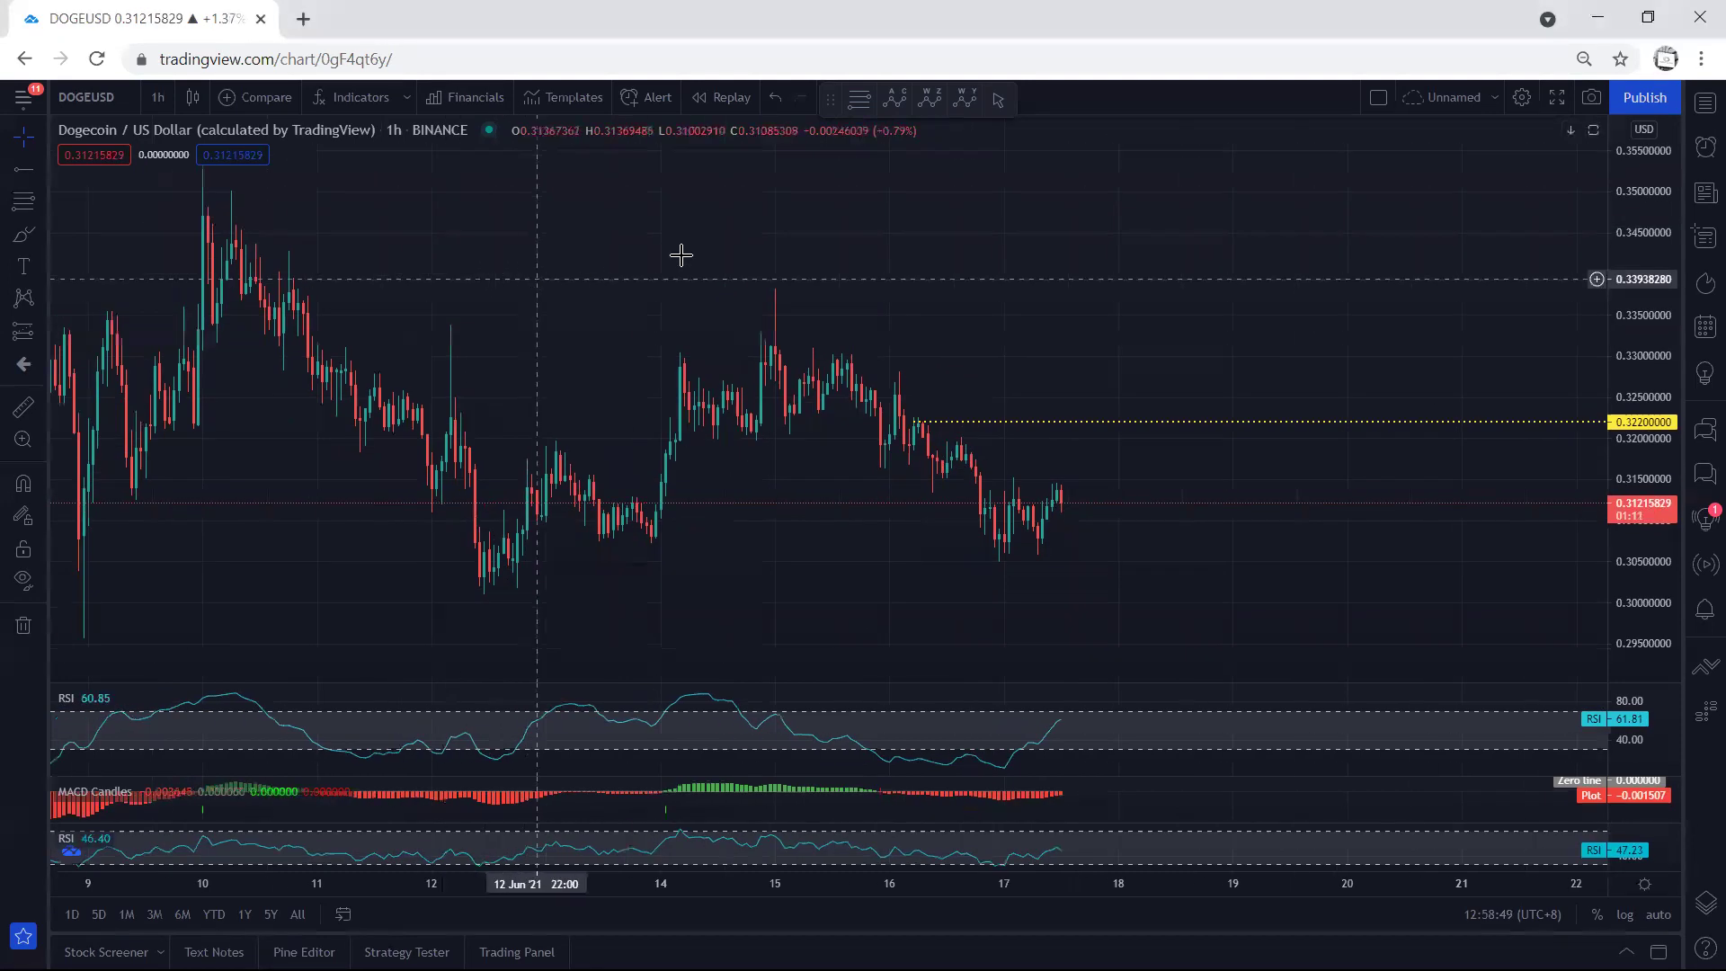